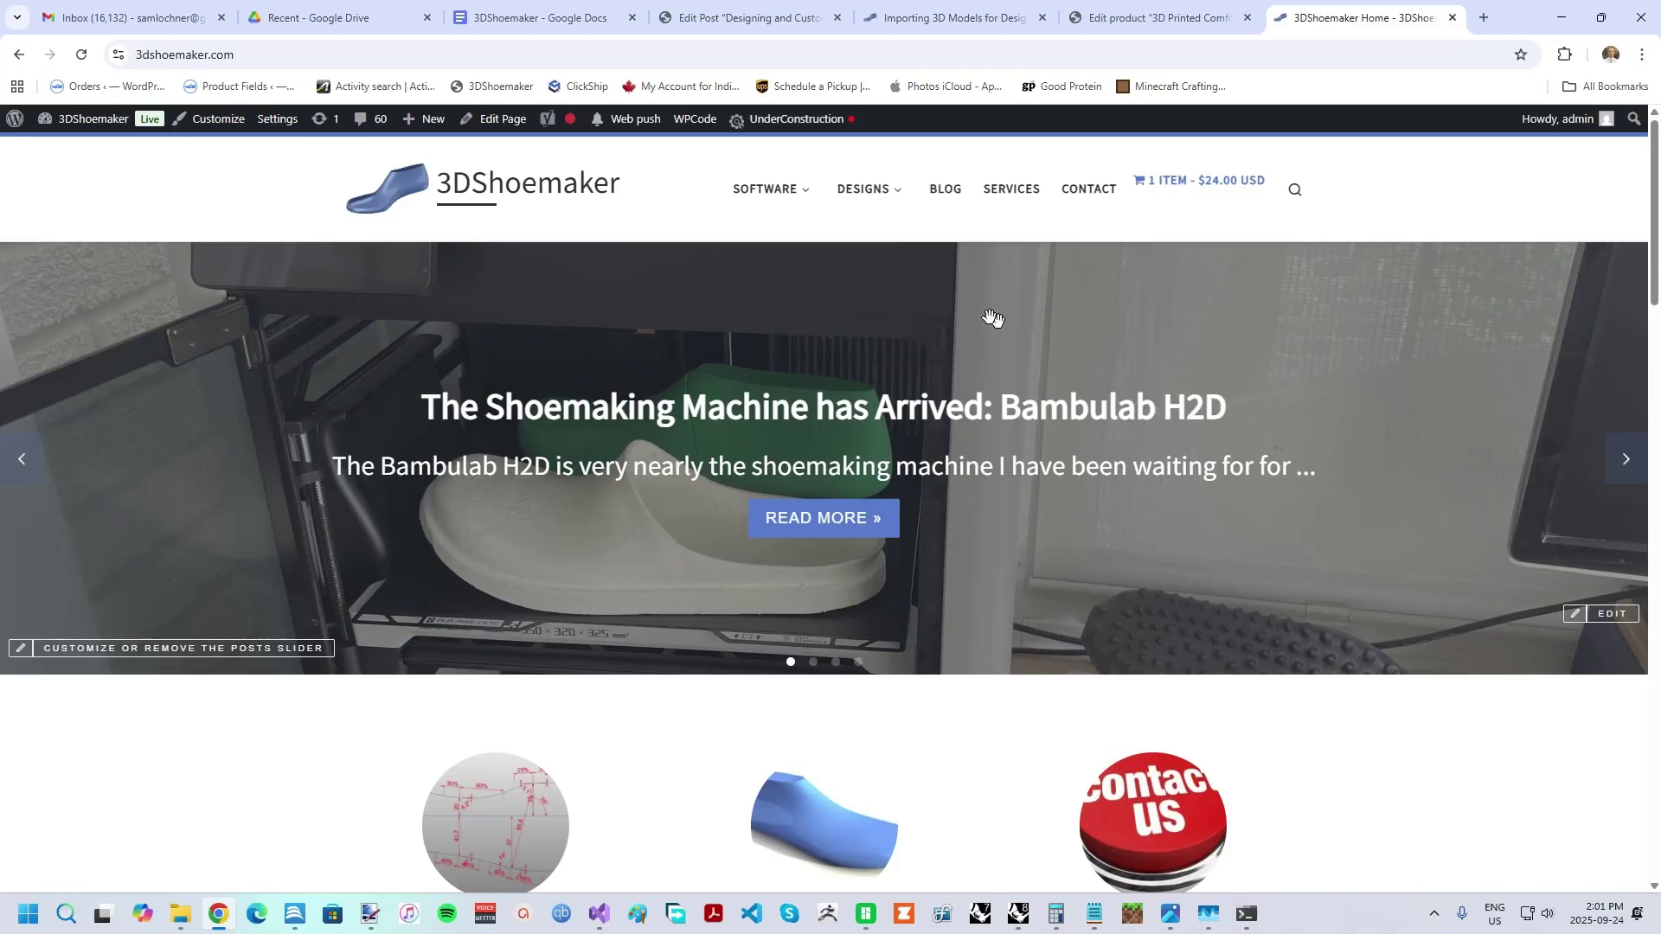
- Go to the 3D Printed Shoes Comfort Shoe page and turn on Fit Customization
mouse_move(862, 193)
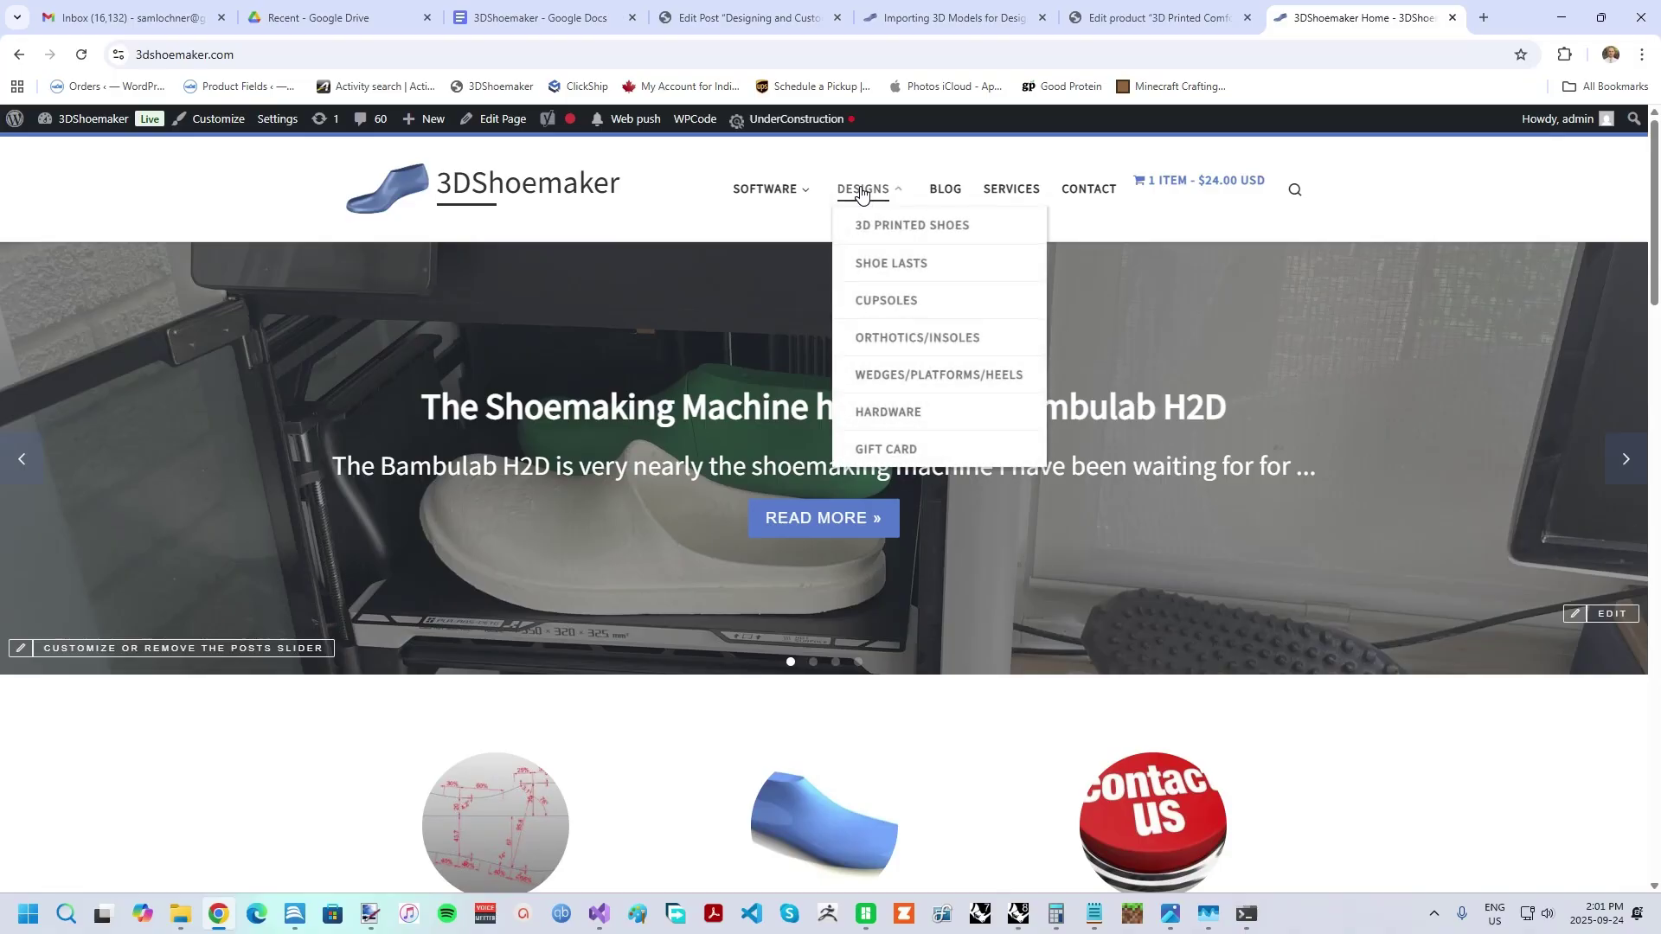
click(880, 228)
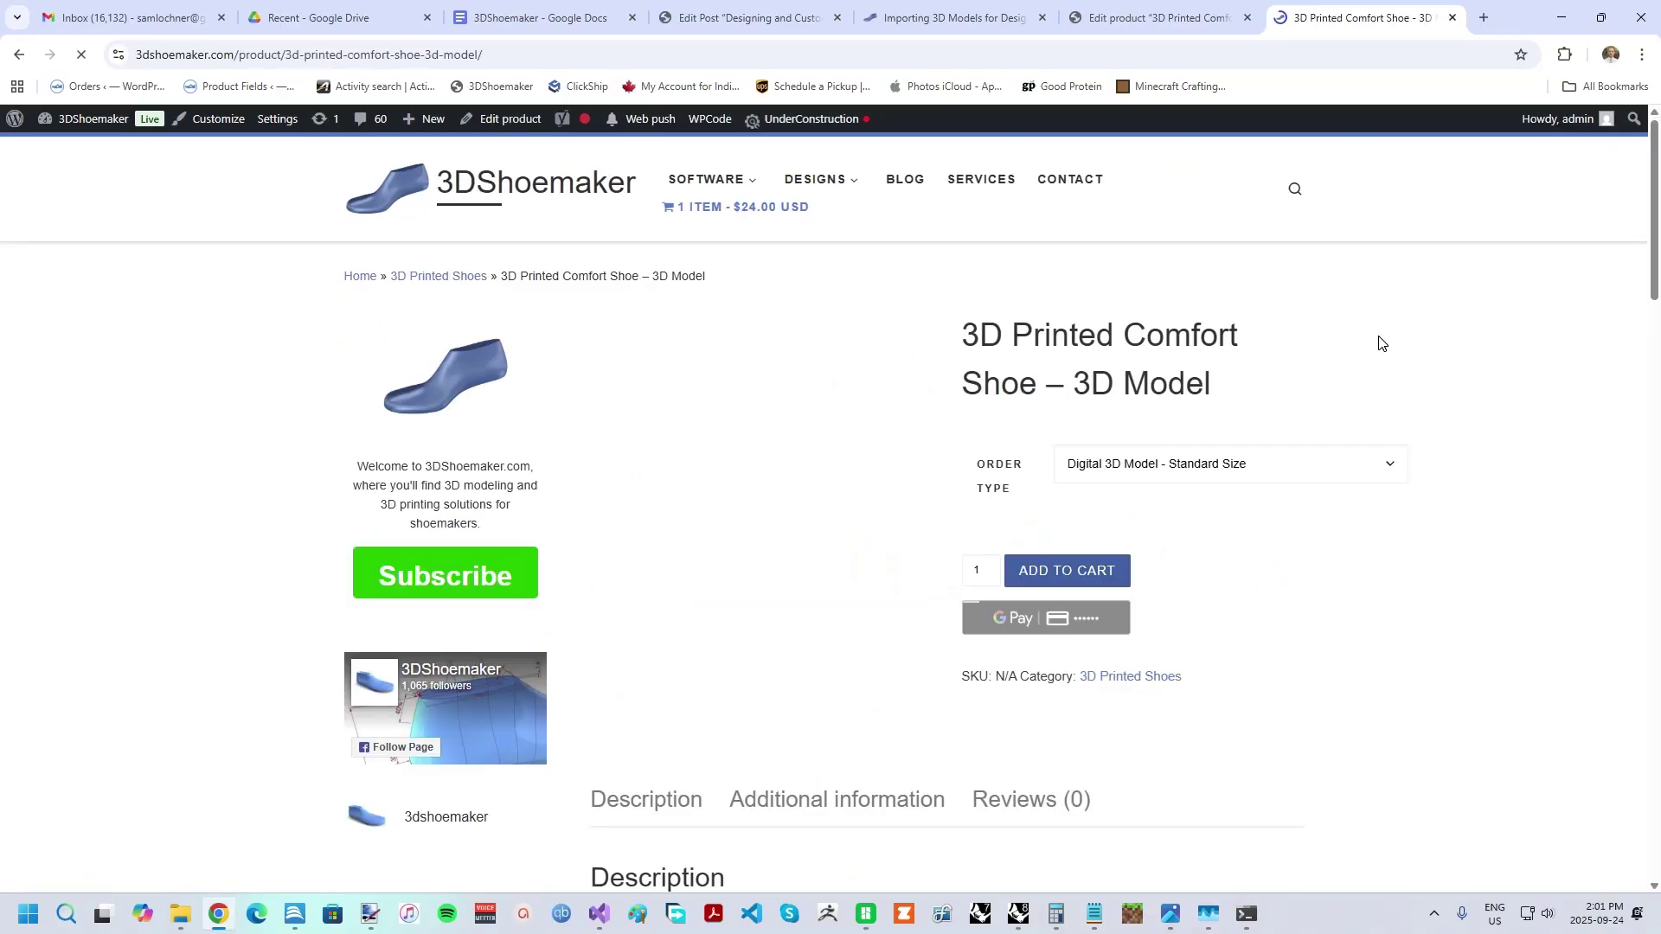
scroll(1428, 512, down, 4)
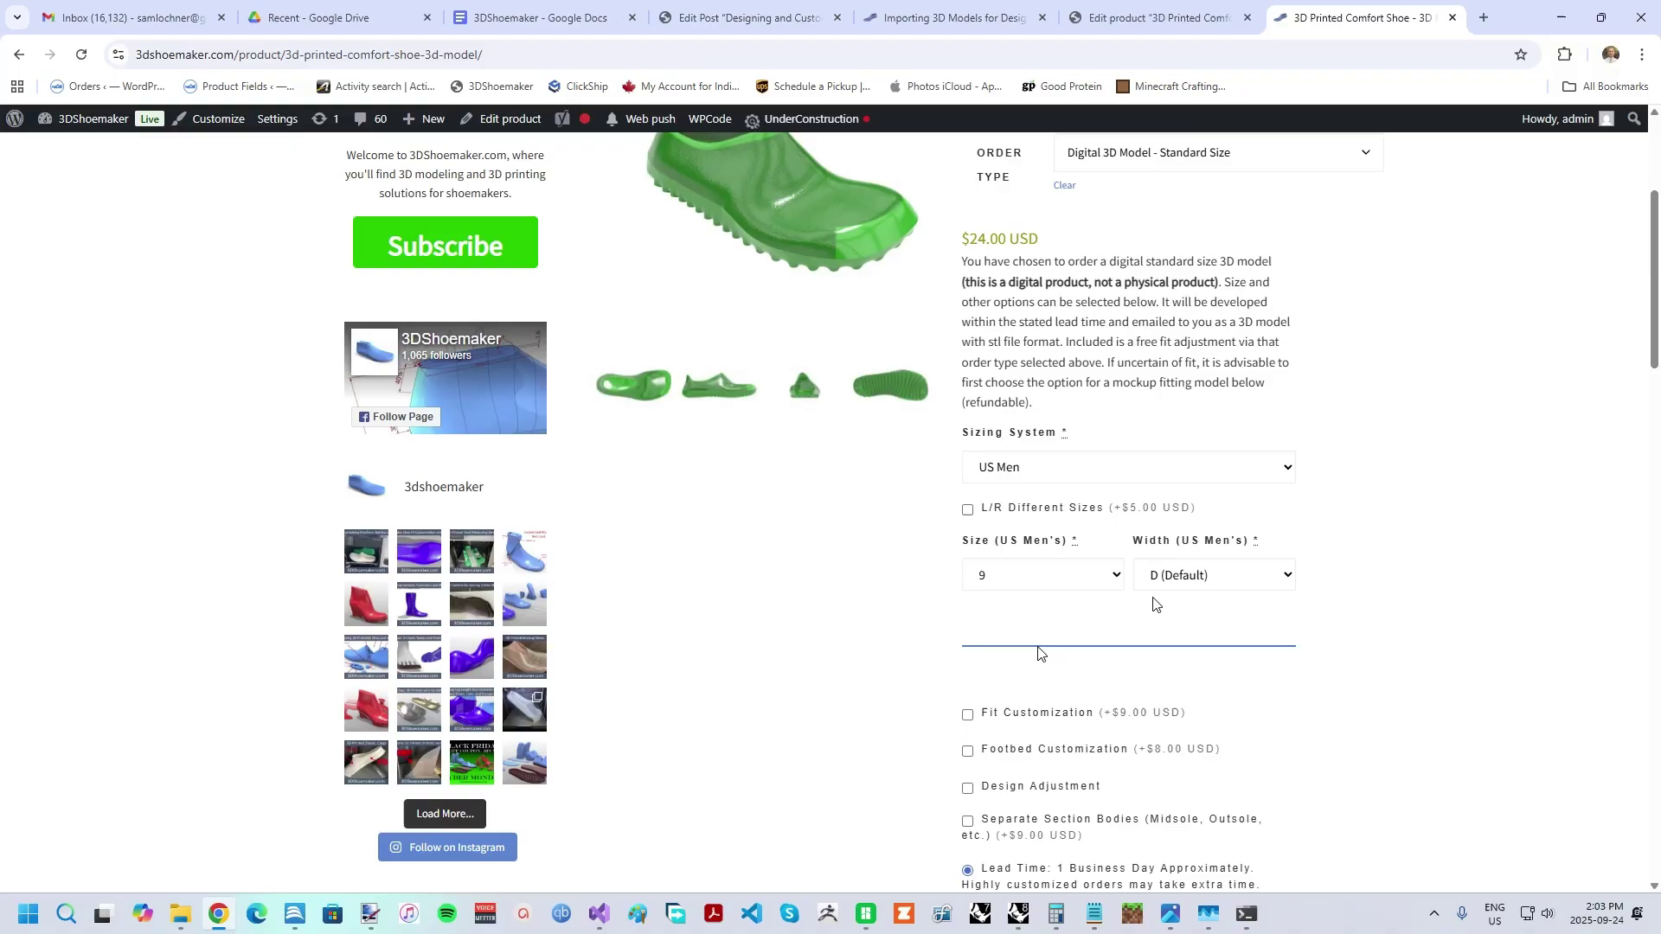
click(1020, 716)
- Turn on the Advanced, Footbed Customization and Foot Models to Form To options
scroll(1237, 645, down, 5)
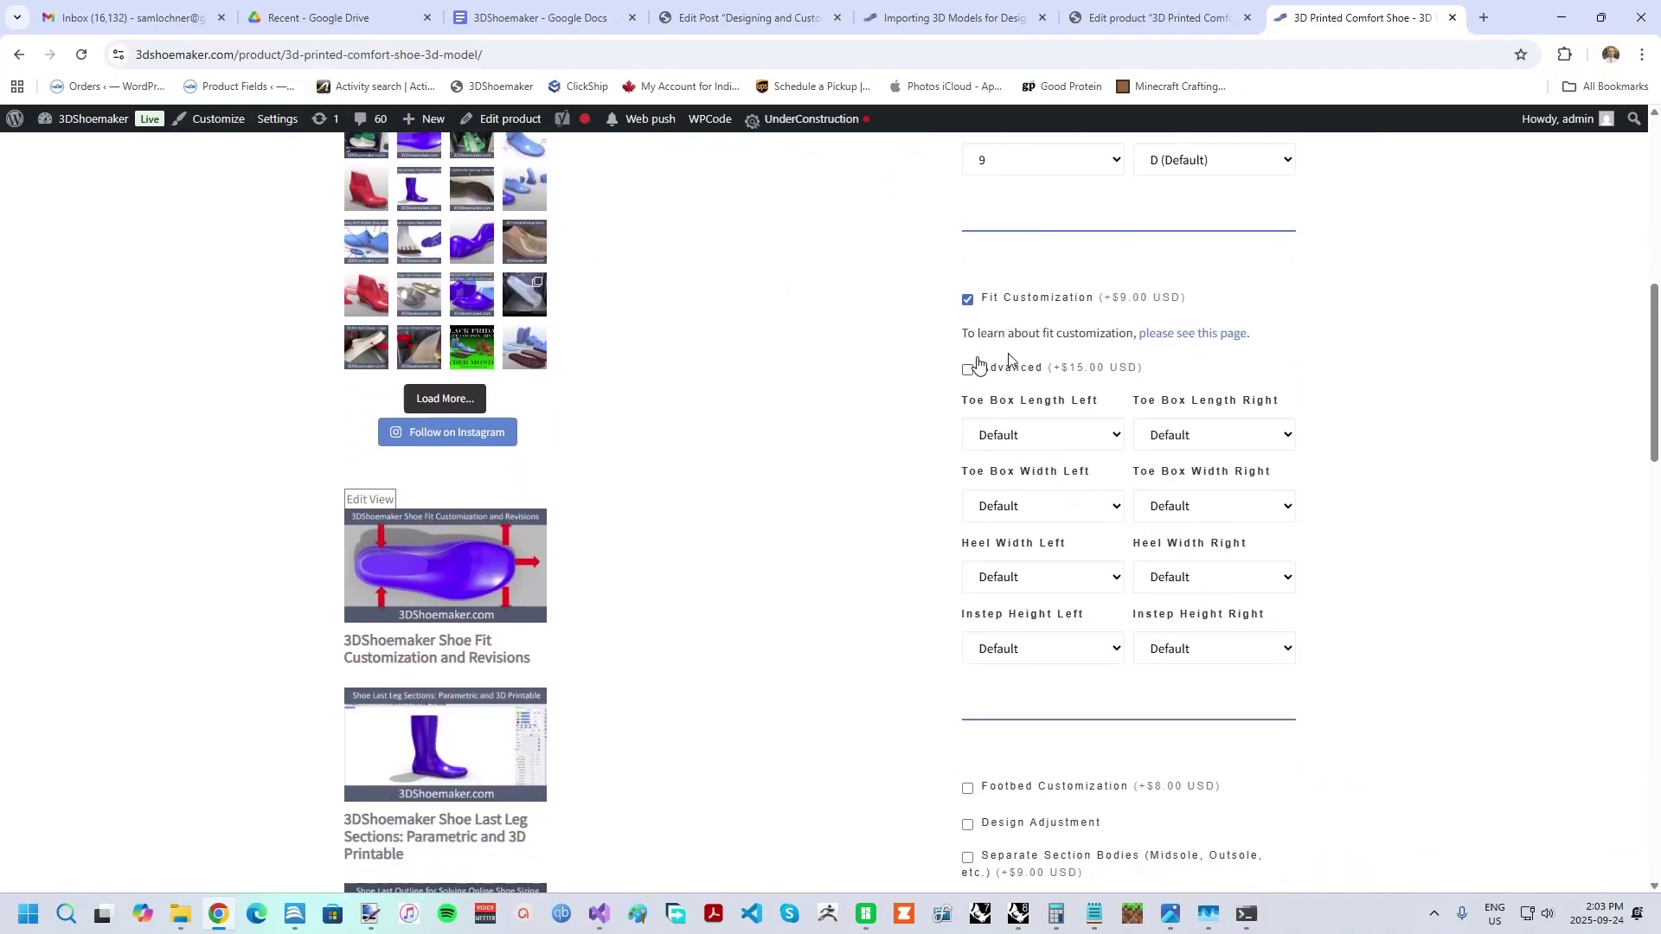
click(1008, 370)
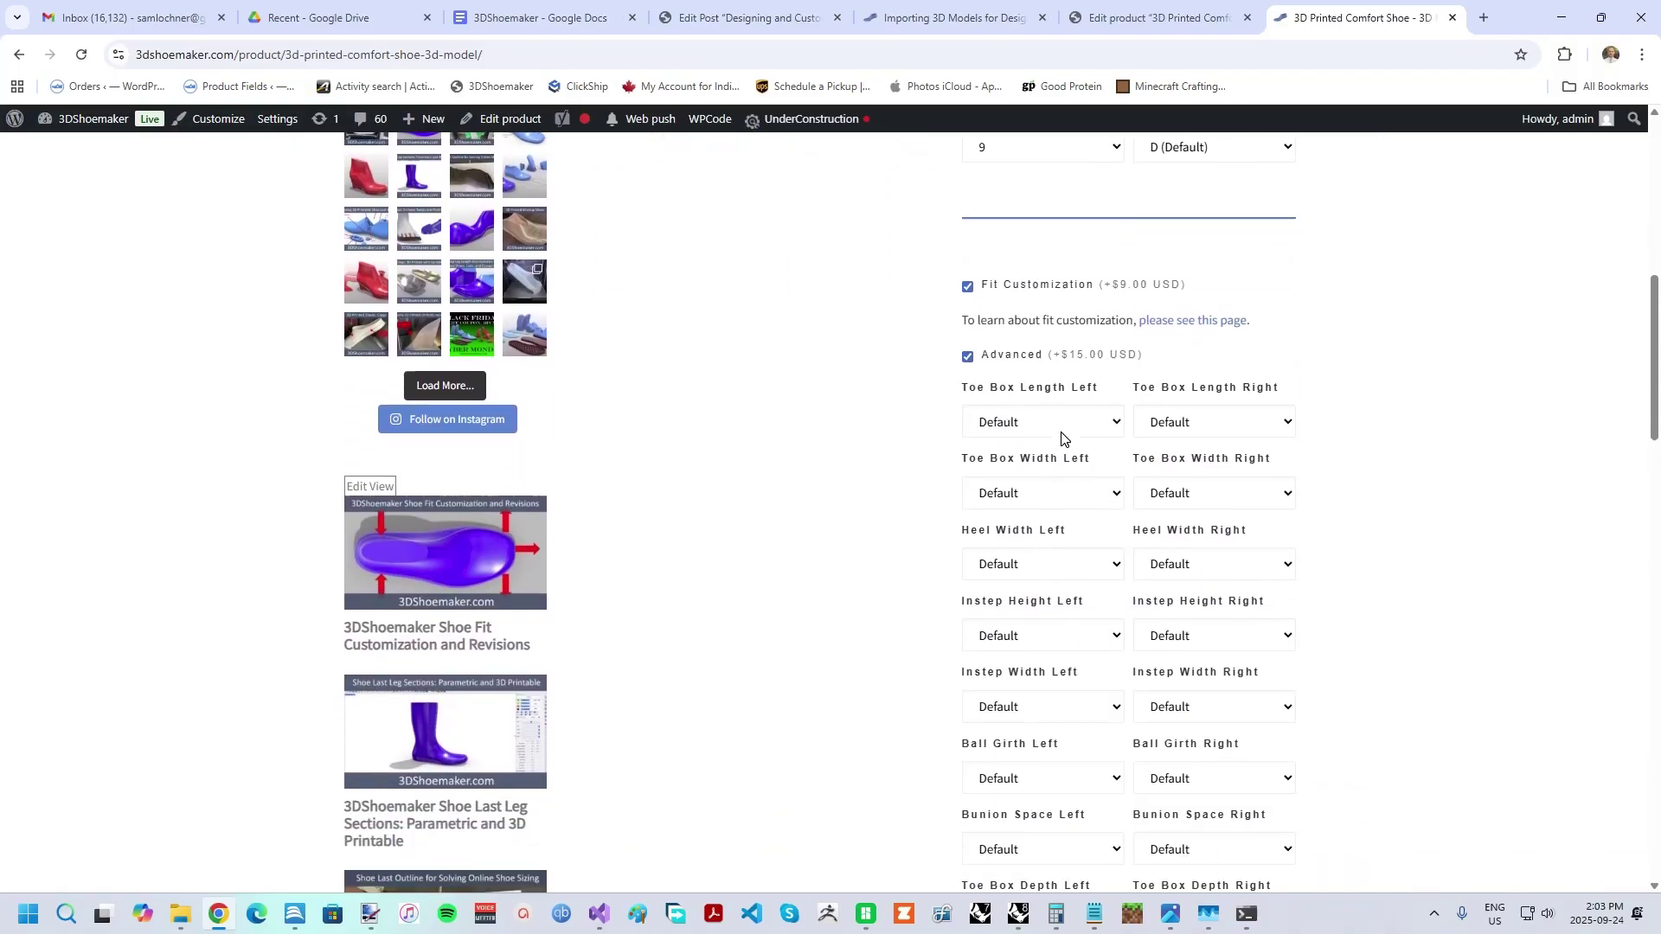
scroll(1060, 437, down, 6)
click(1026, 554)
scroll(1077, 563, down, 1)
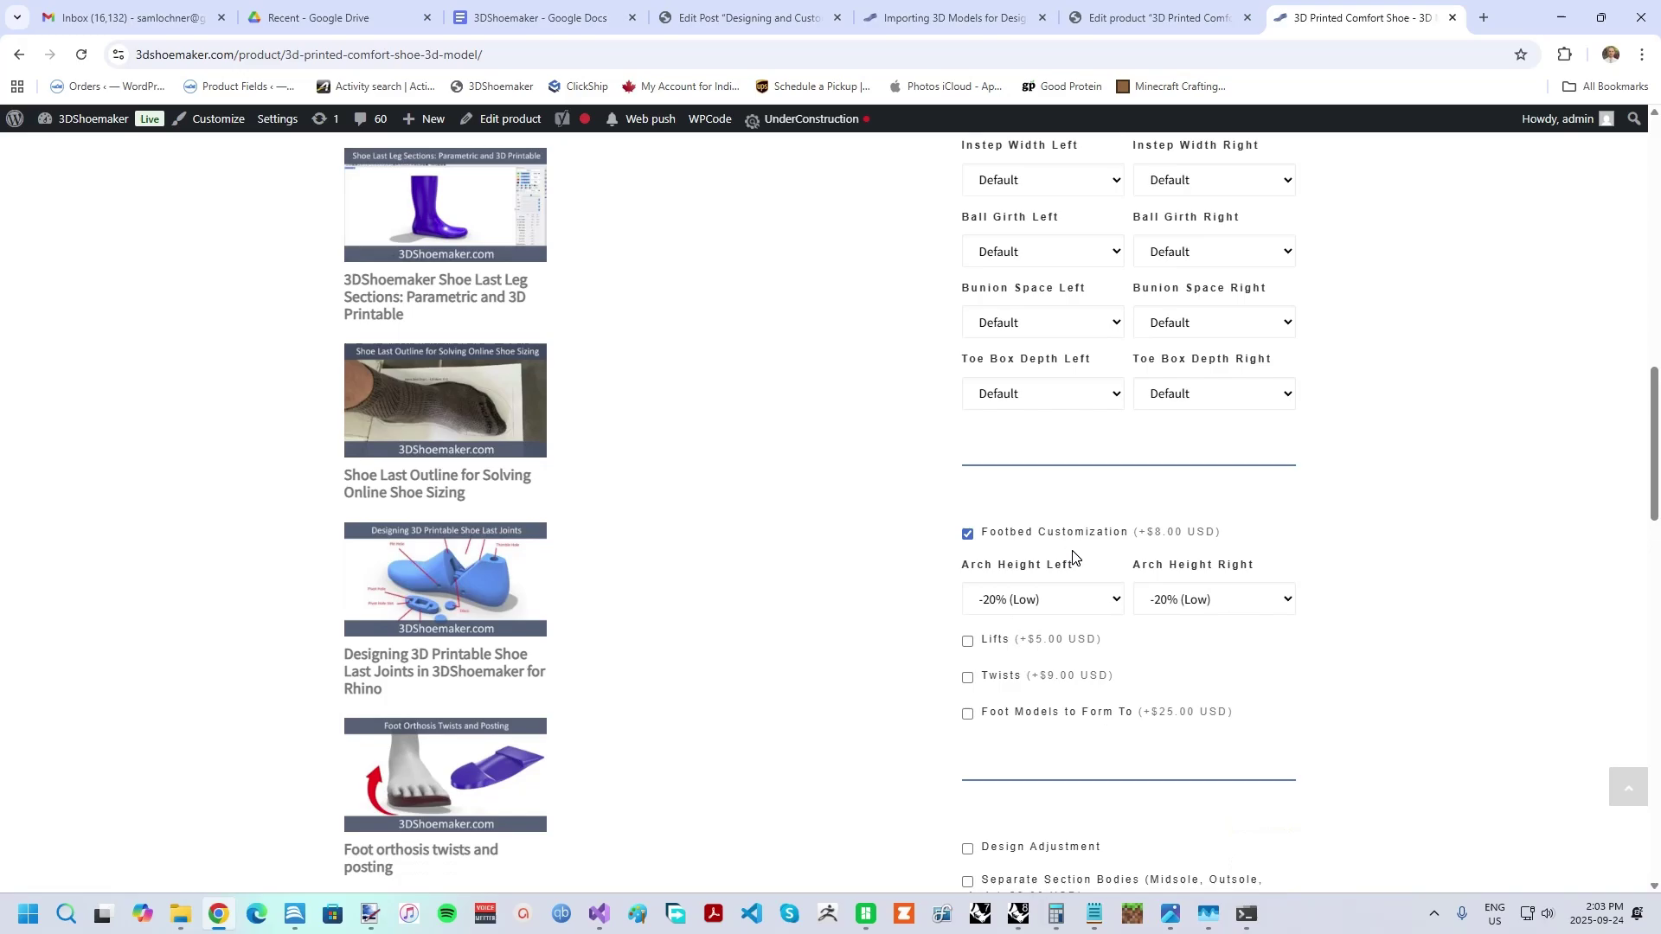
click(1022, 636)
scroll(1068, 614, down, 1)
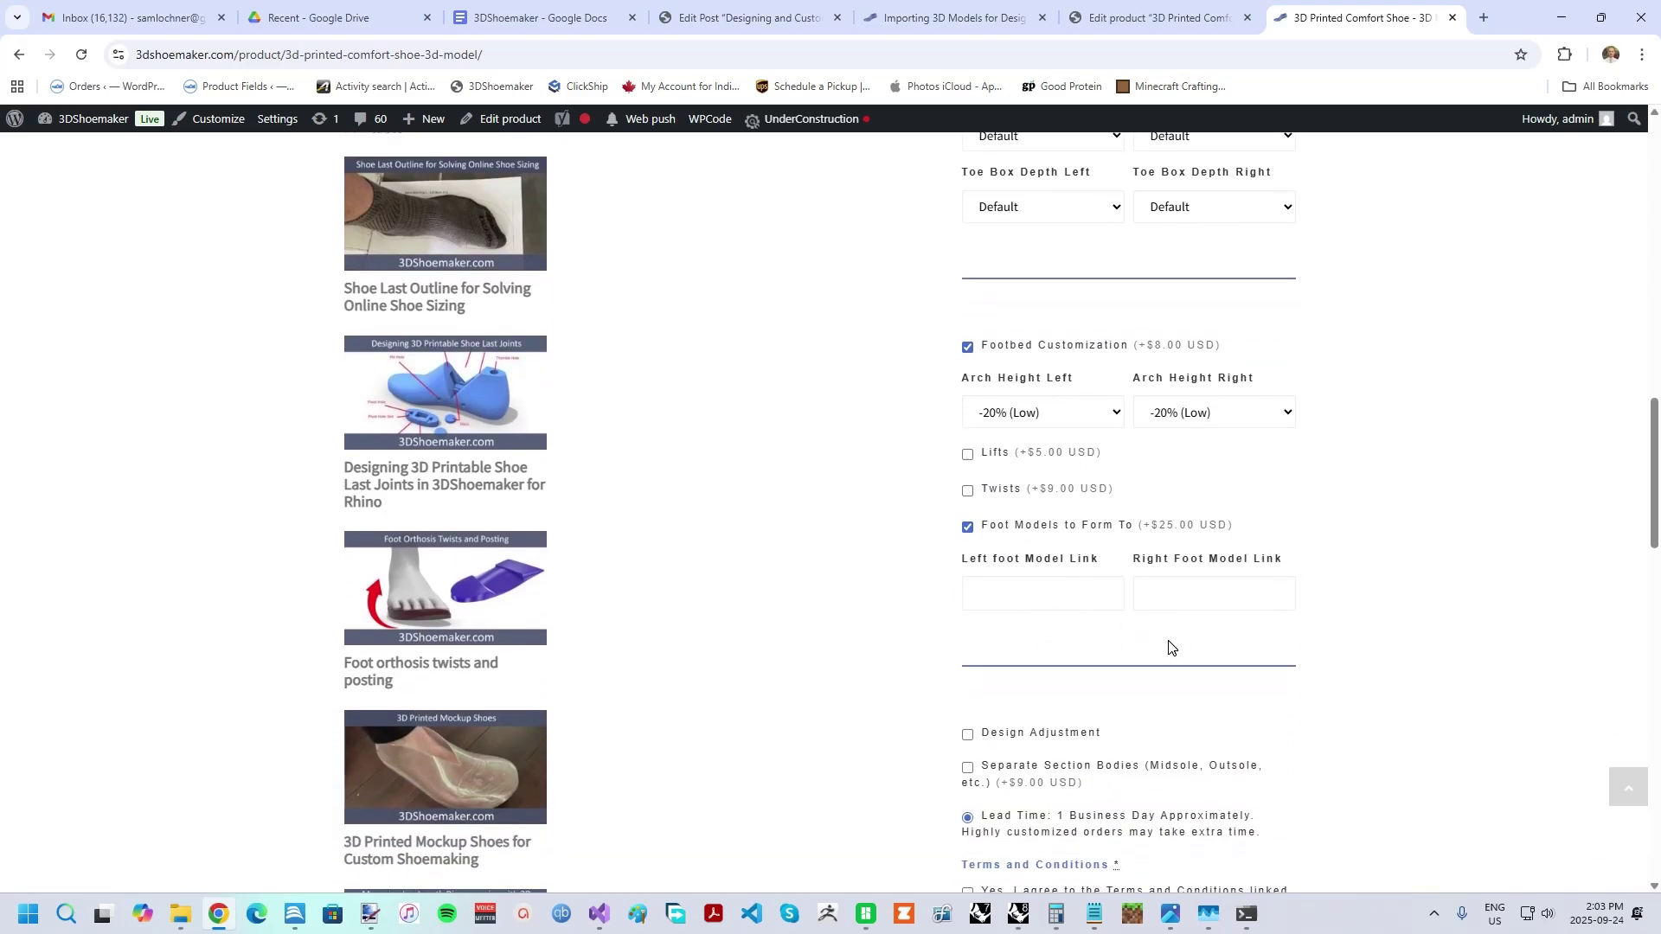
scroll(1150, 562, up, 15)
click(1179, 470)
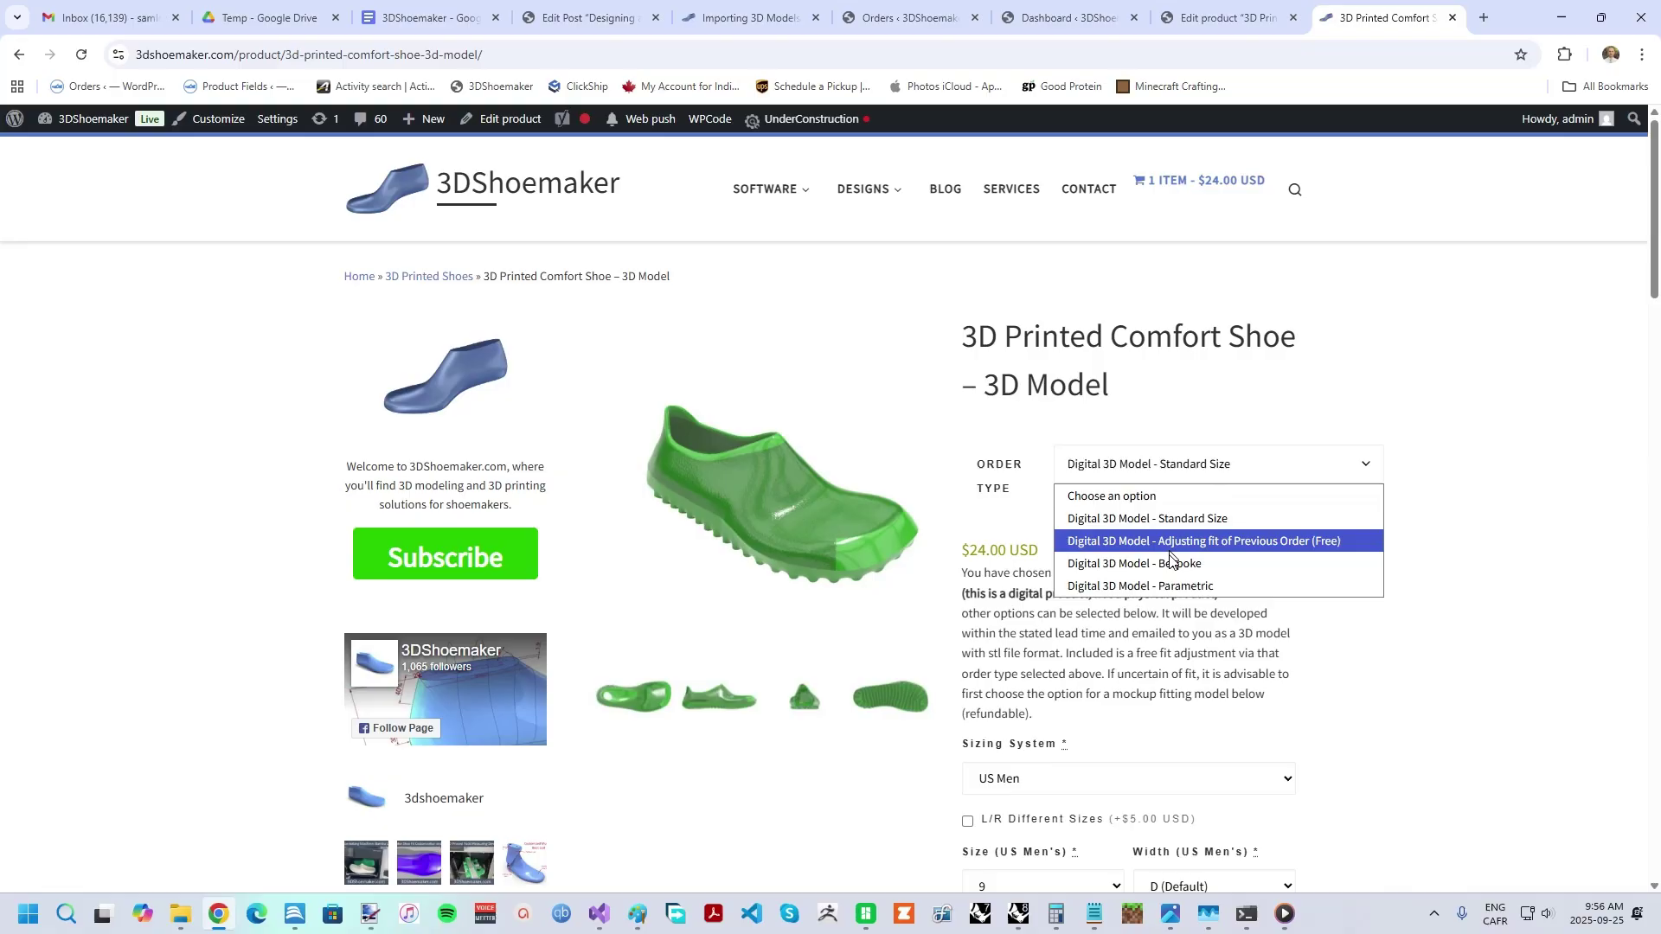
- Set Order Type to Digital 3D Model - Bespoke and review the Tracing and Girths foot data fields
click(1179, 564)
scroll(1236, 526, down, 5)
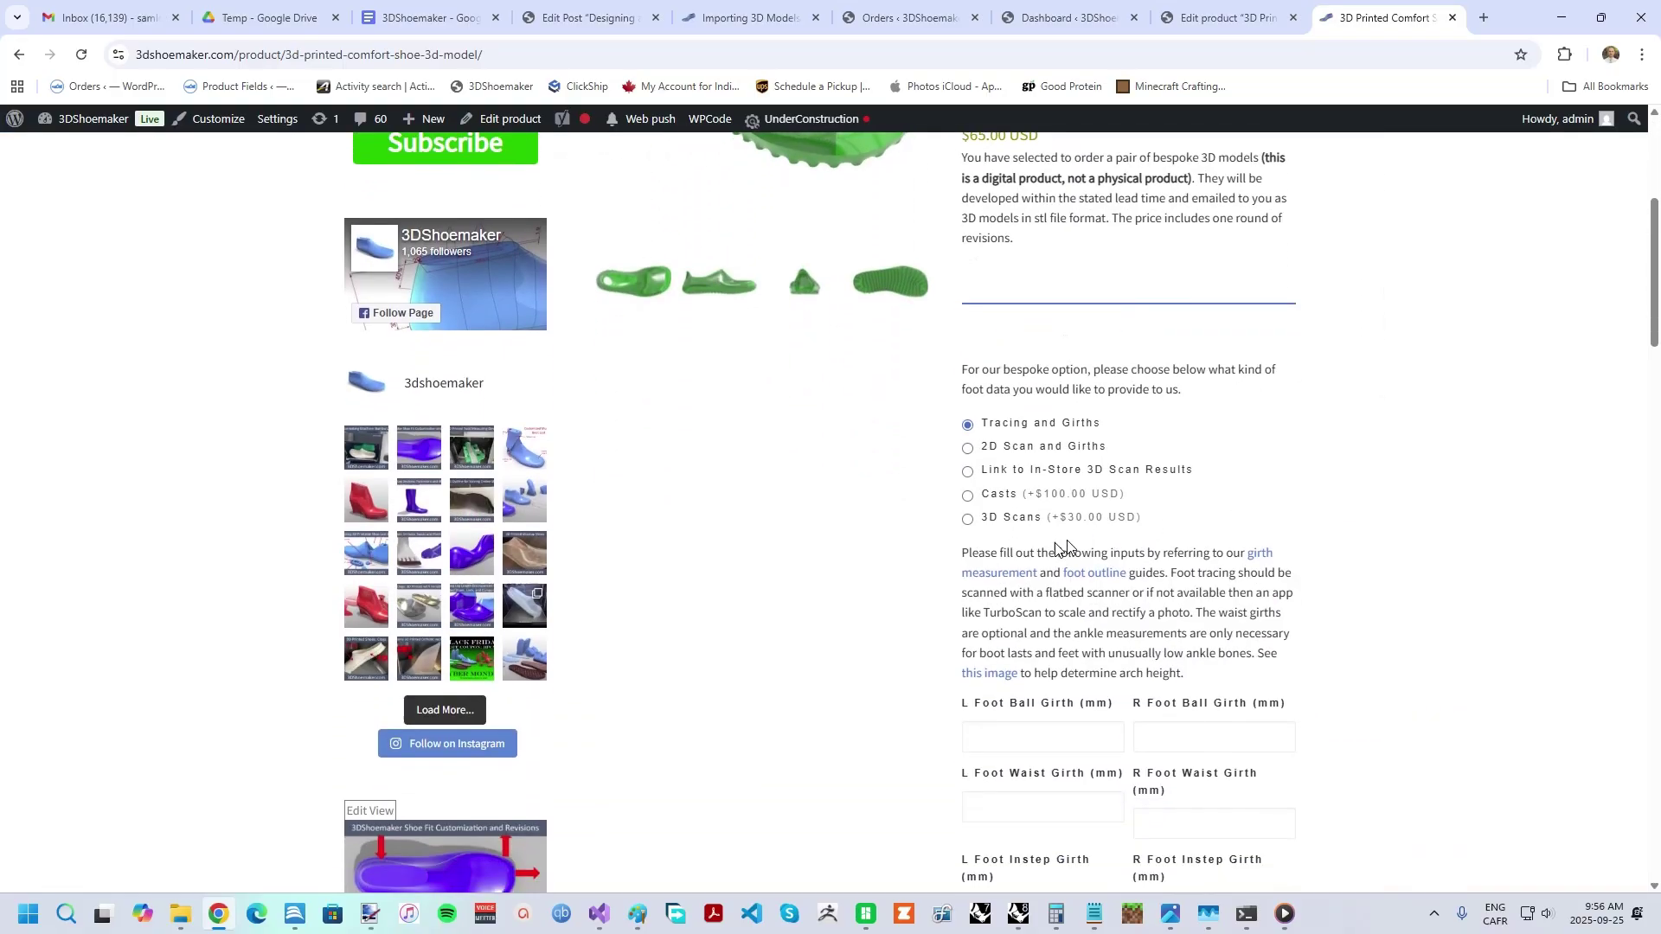
scroll(1004, 467, down, 13)
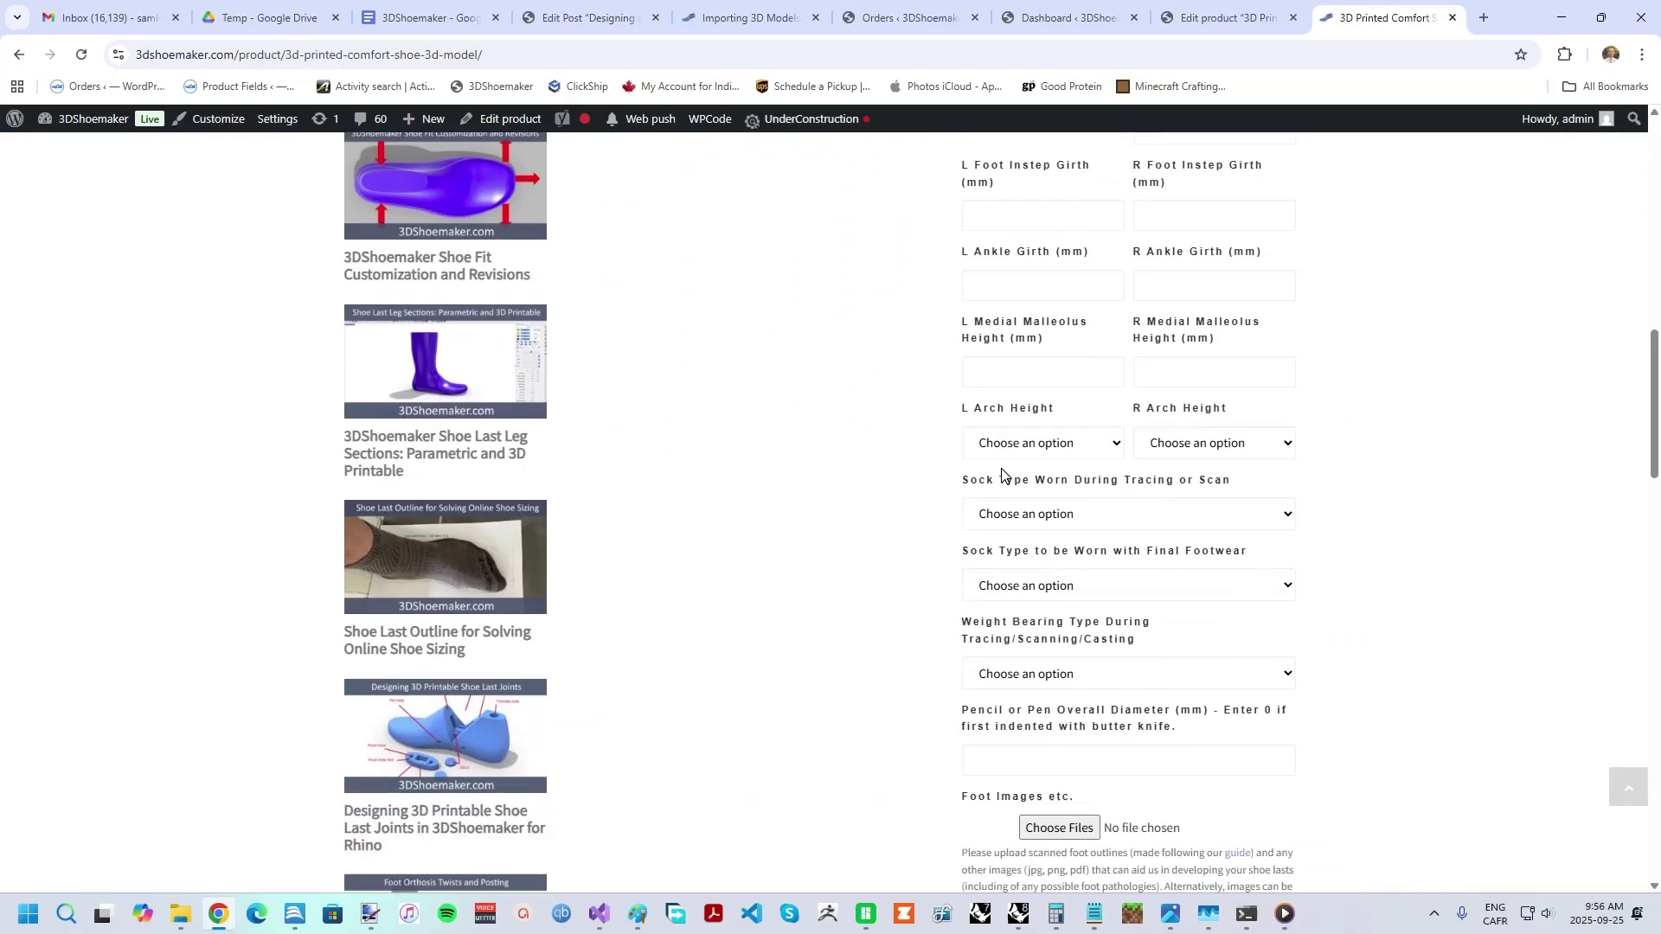
scroll(1003, 467, down, 3)
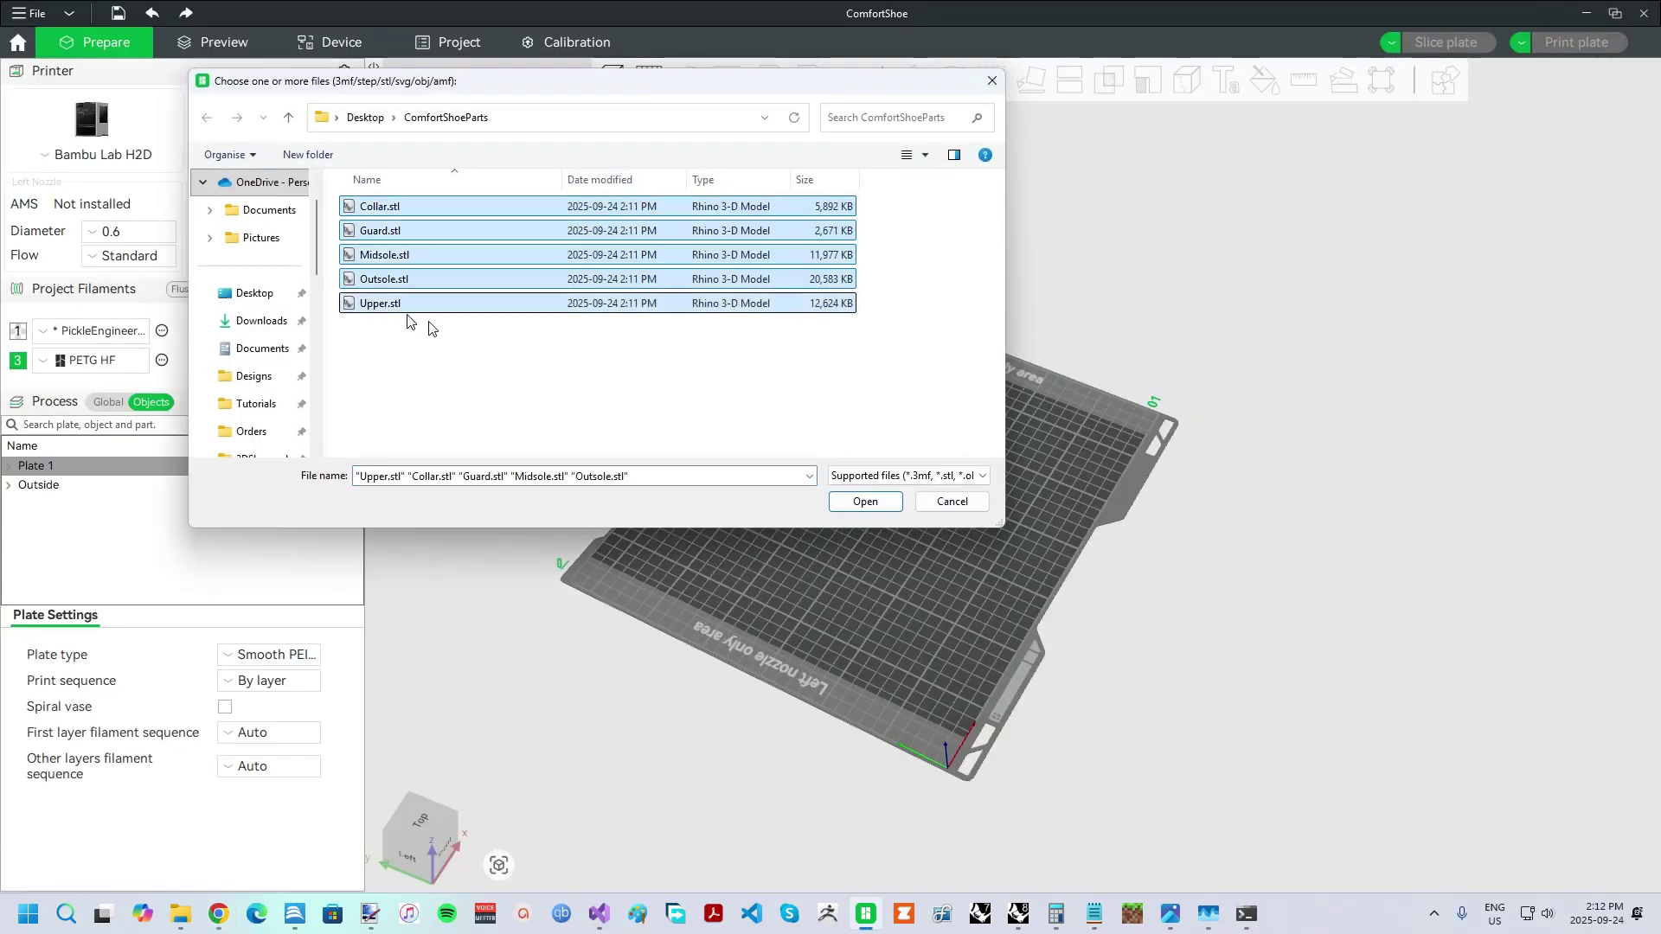
- Import the five shoe STL parts, stand the Collar upright, and step through the parts from Collar.stl
key(Return)
key(Return)
key(r)
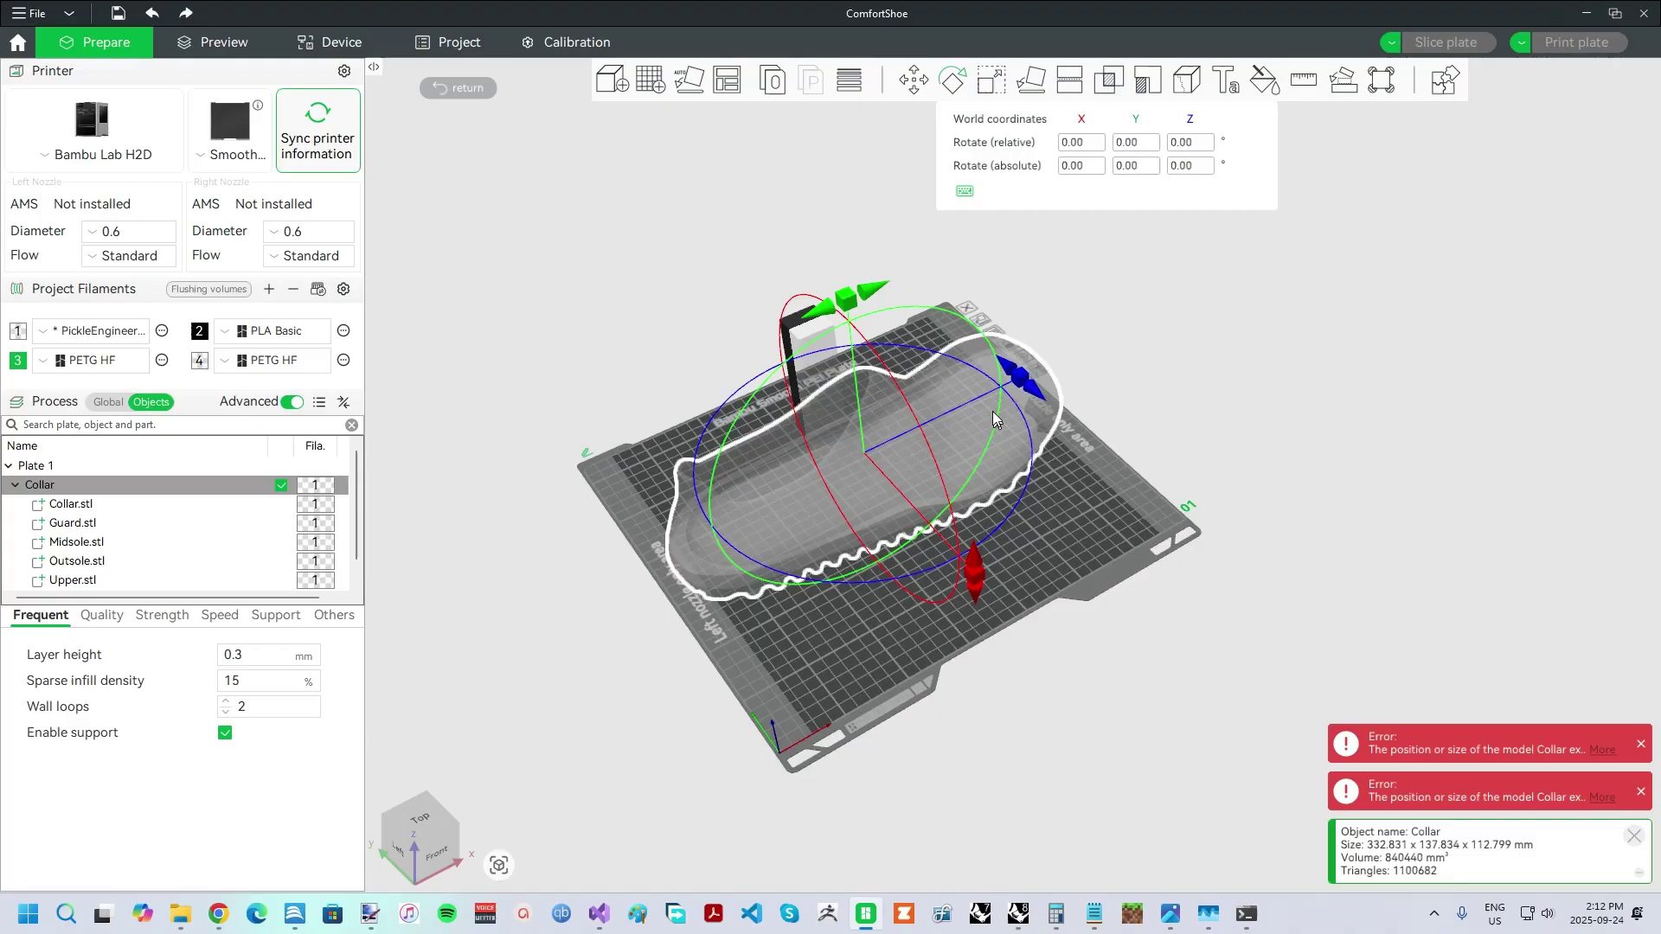
drag(993, 418, 1068, 510)
click(127, 500)
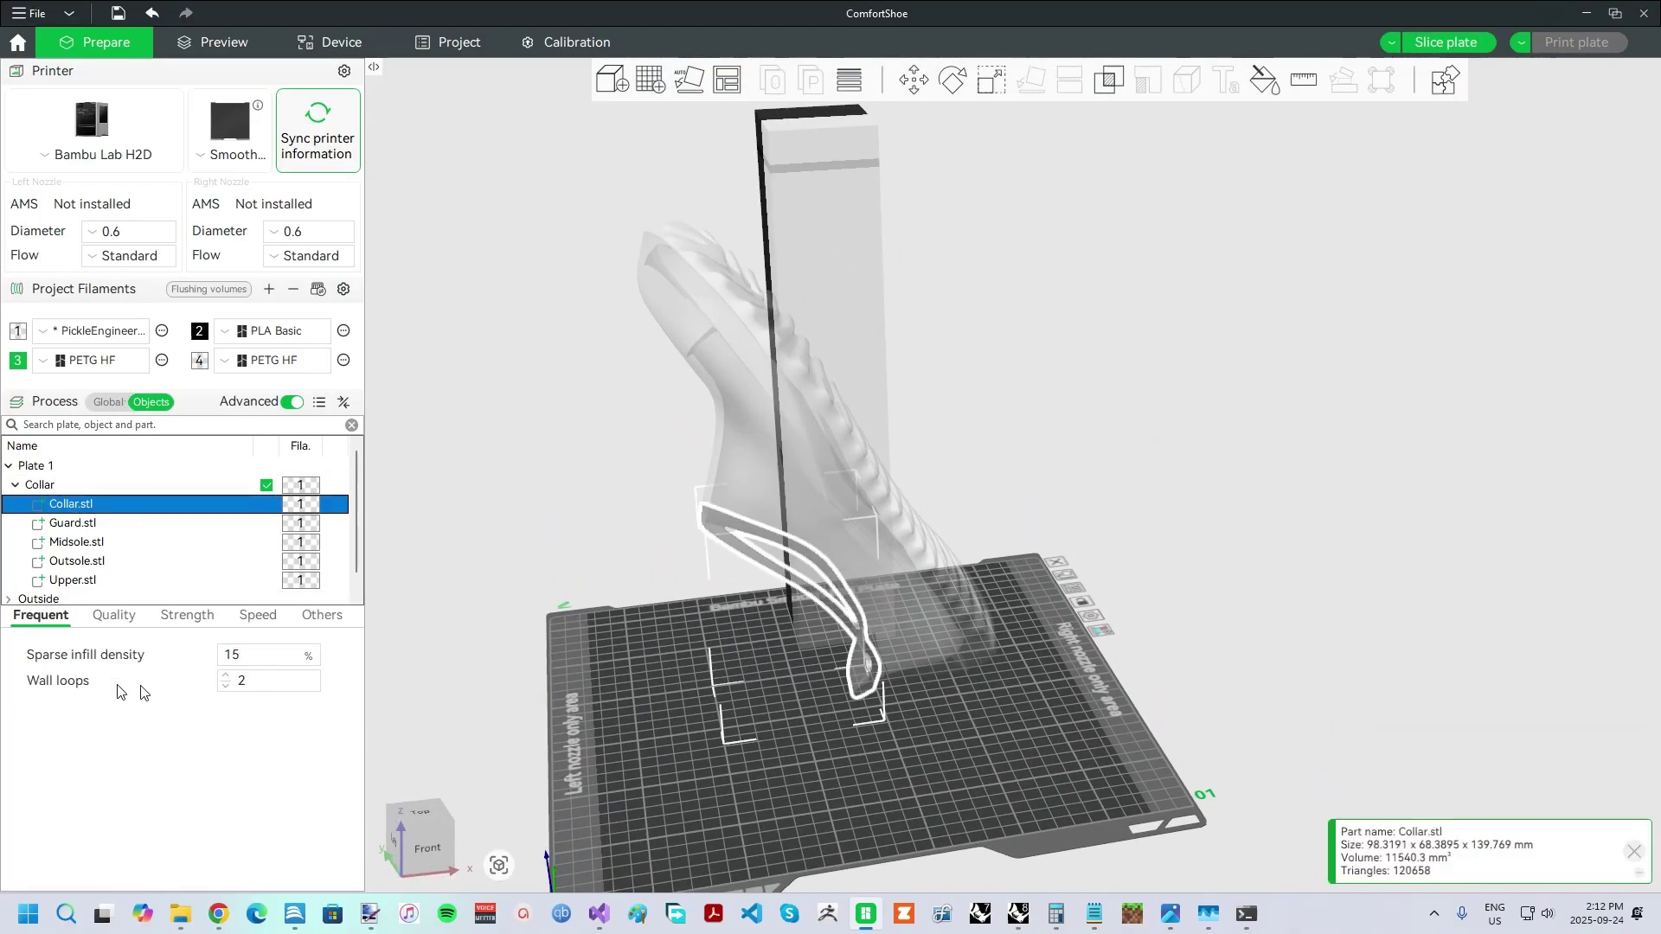
key(Down)
key(Down)
key(Down)
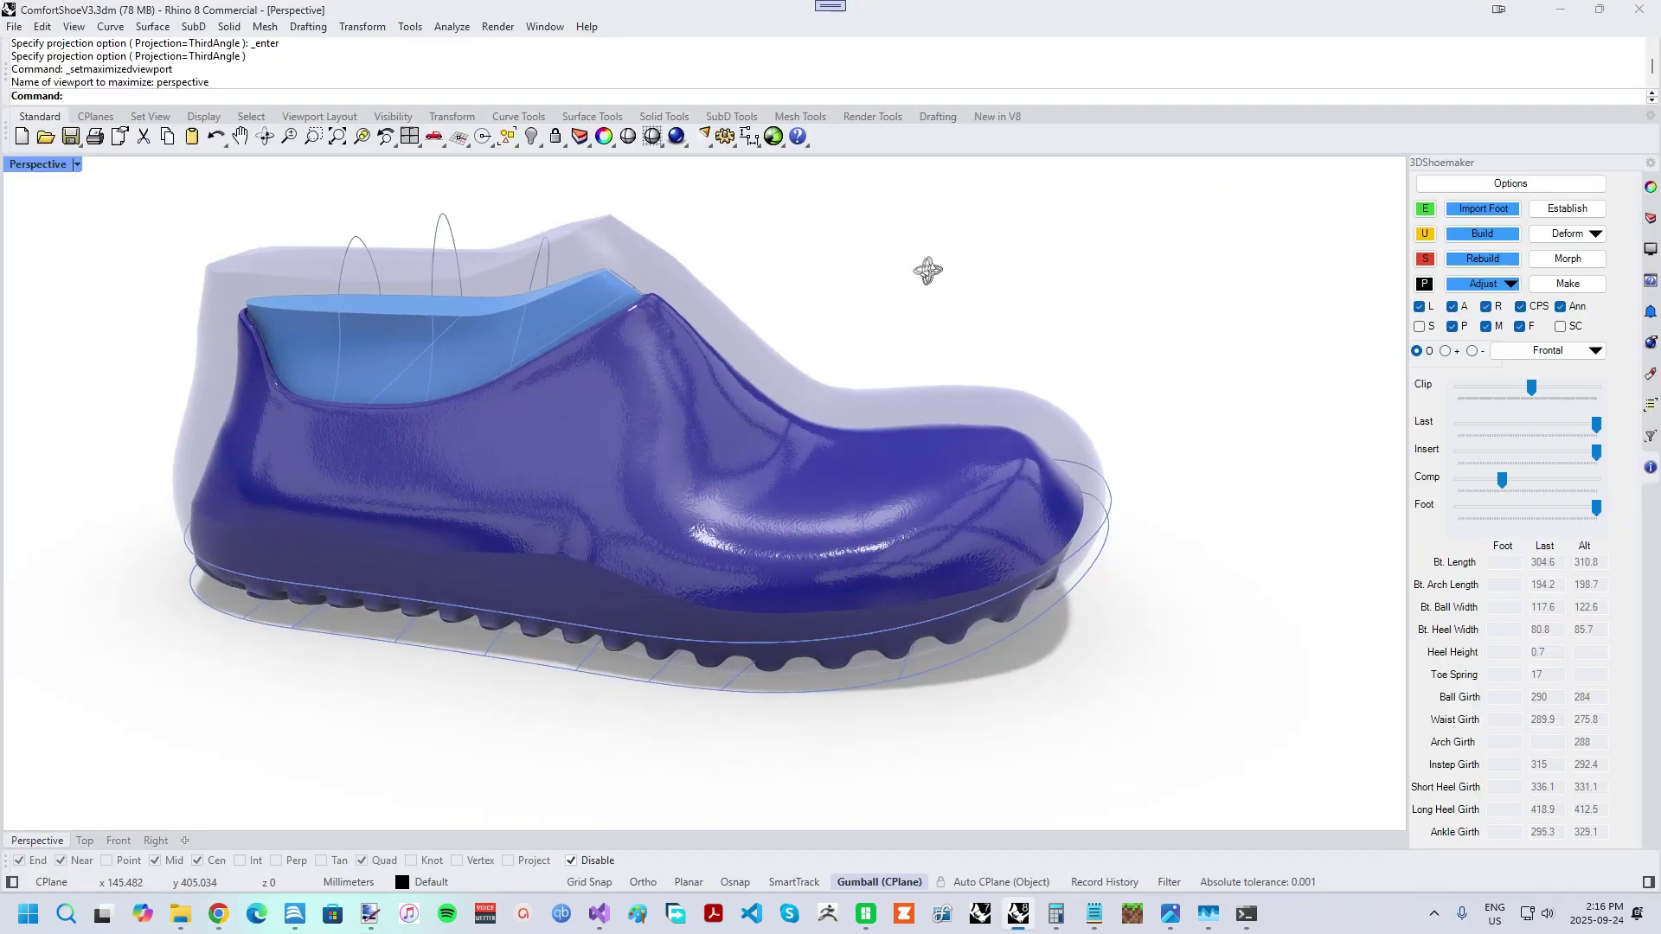
- Orbit around the Rhino shoe design and start EditCurve on one of its curves
right_drag(927, 267, 881, 295)
click(1423, 213)
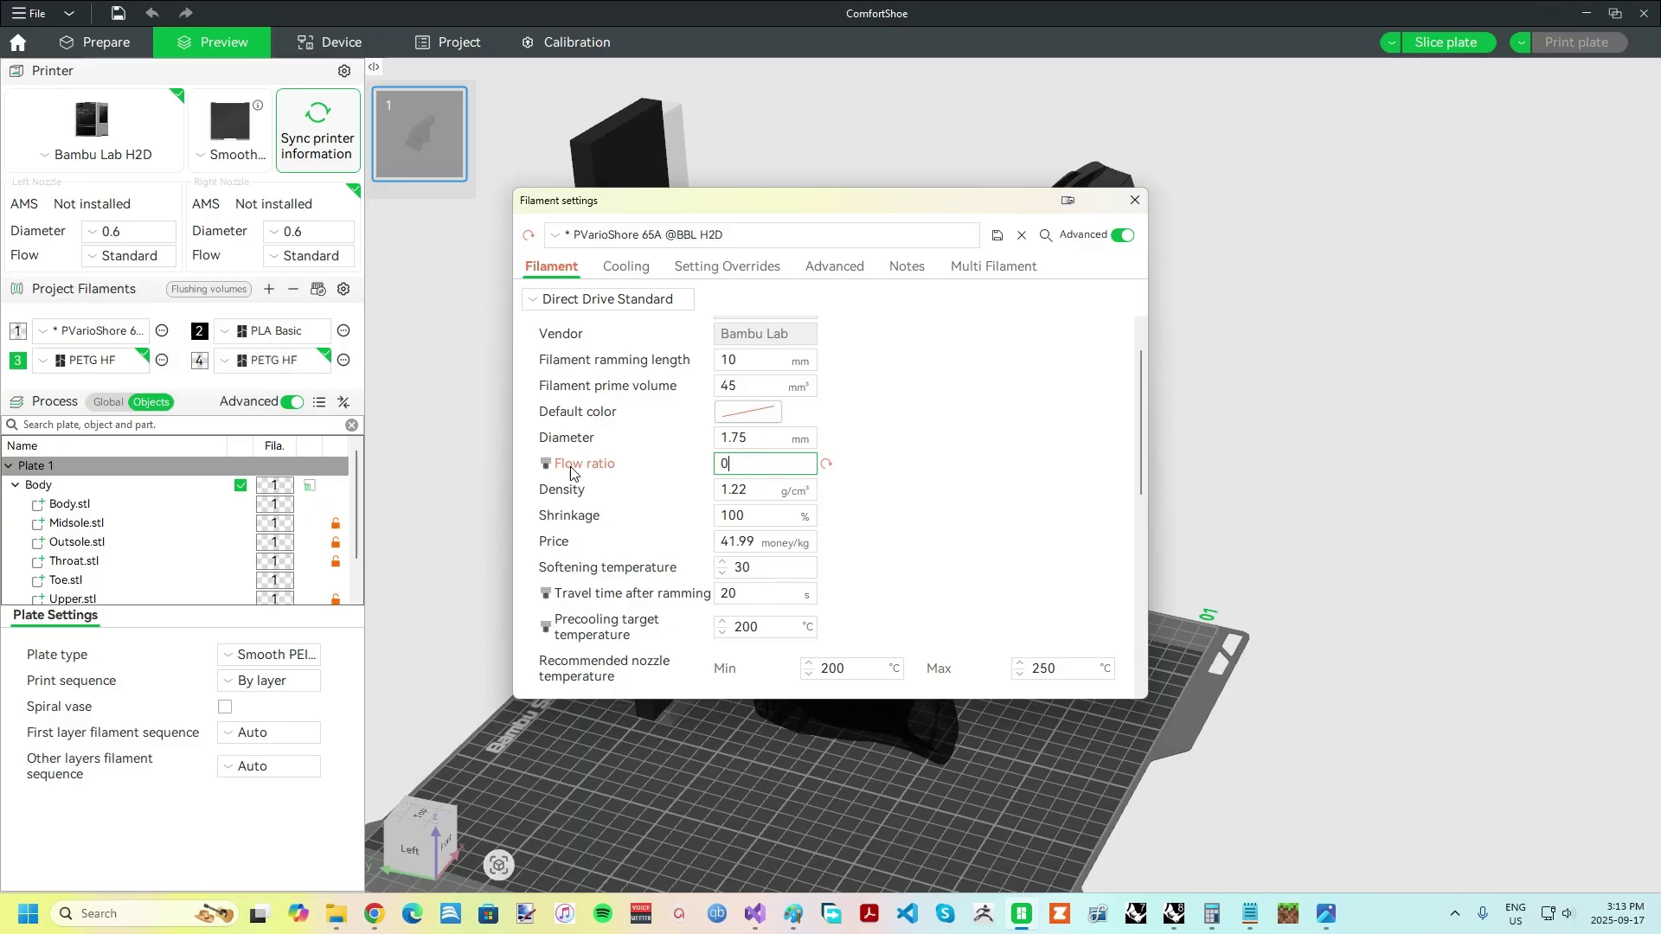
- Close the filament settings, dismiss the printer sync warning, and view the sliced shoe from the front
click(1134, 202)
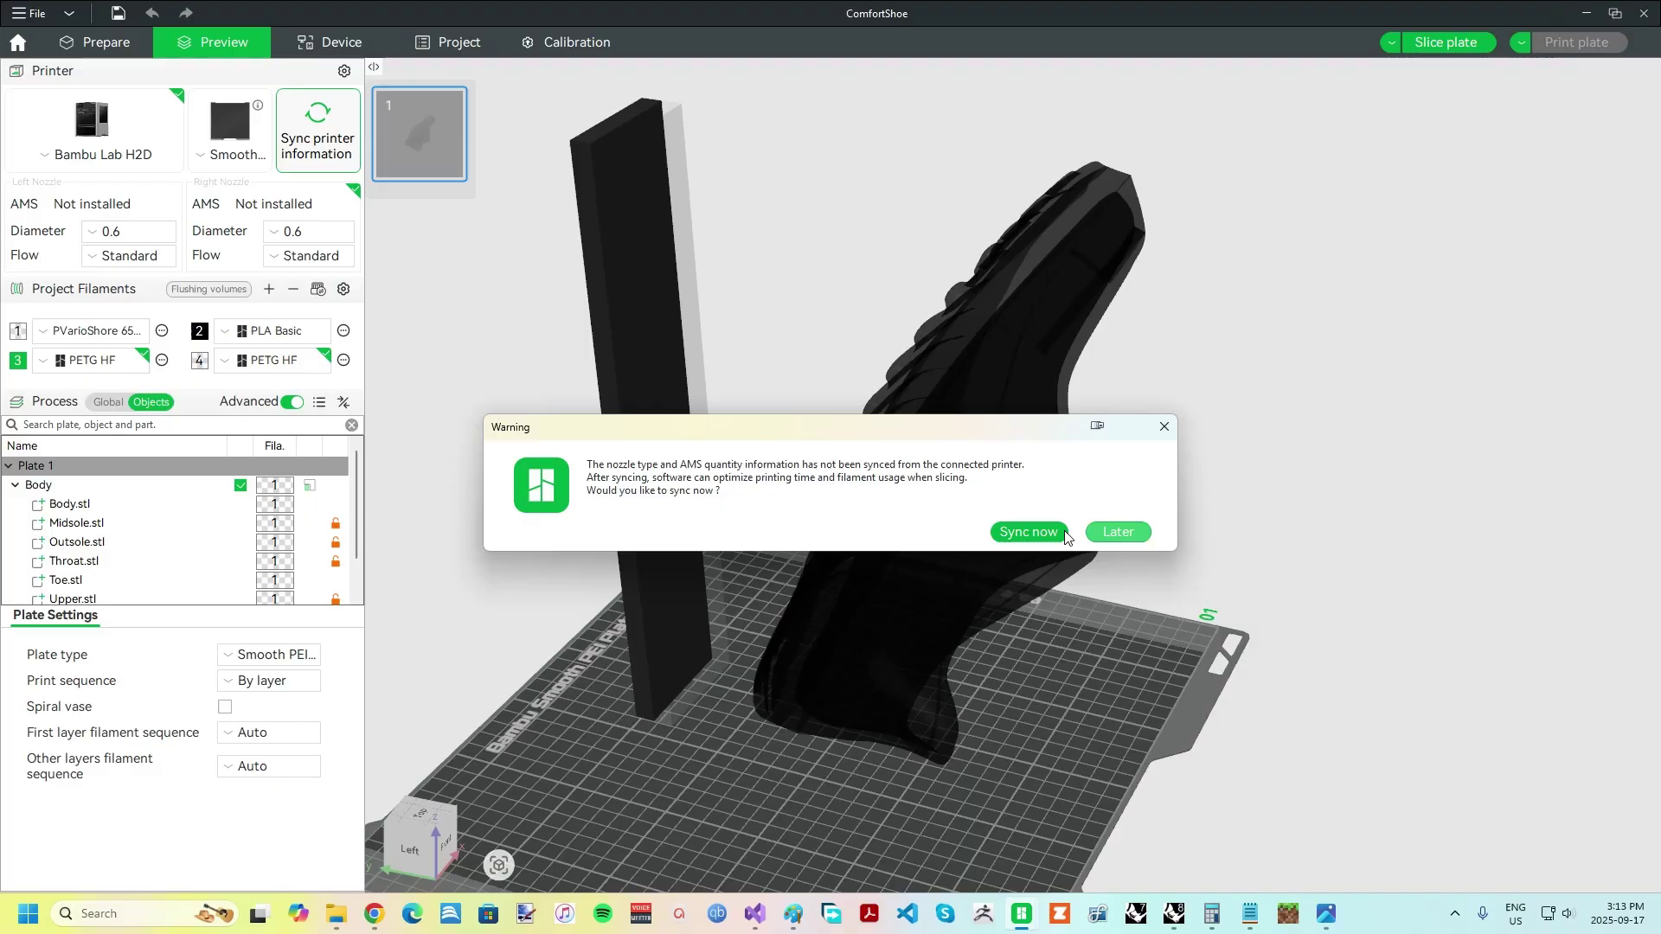
click(1102, 532)
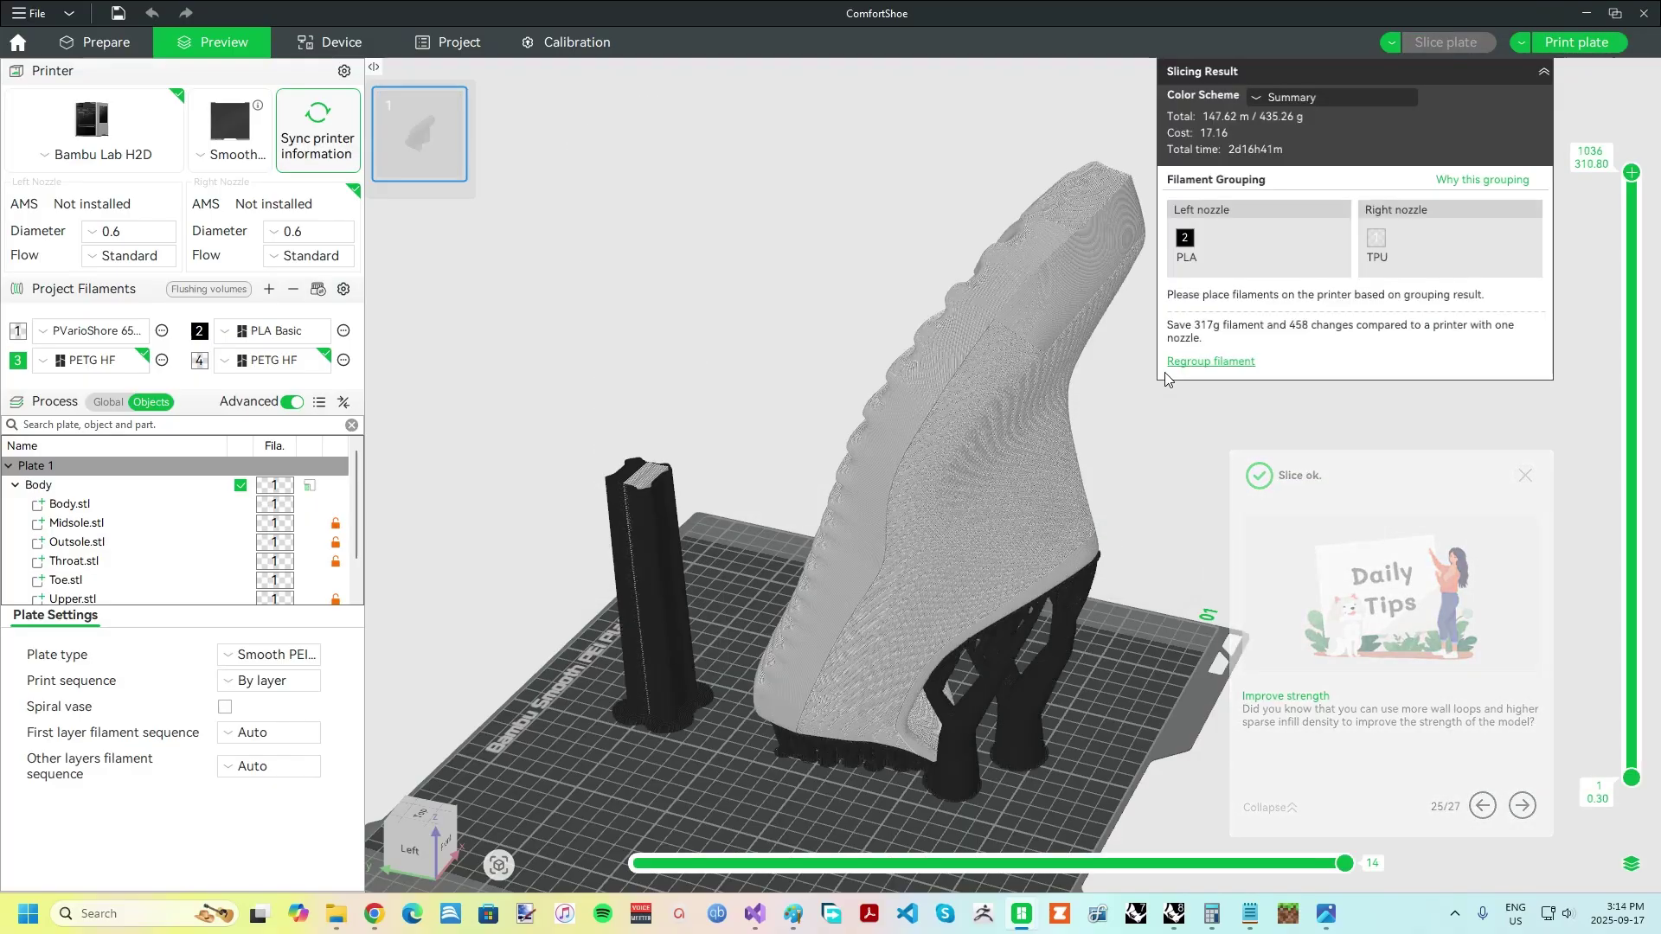
drag(1108, 380, 1013, 413)
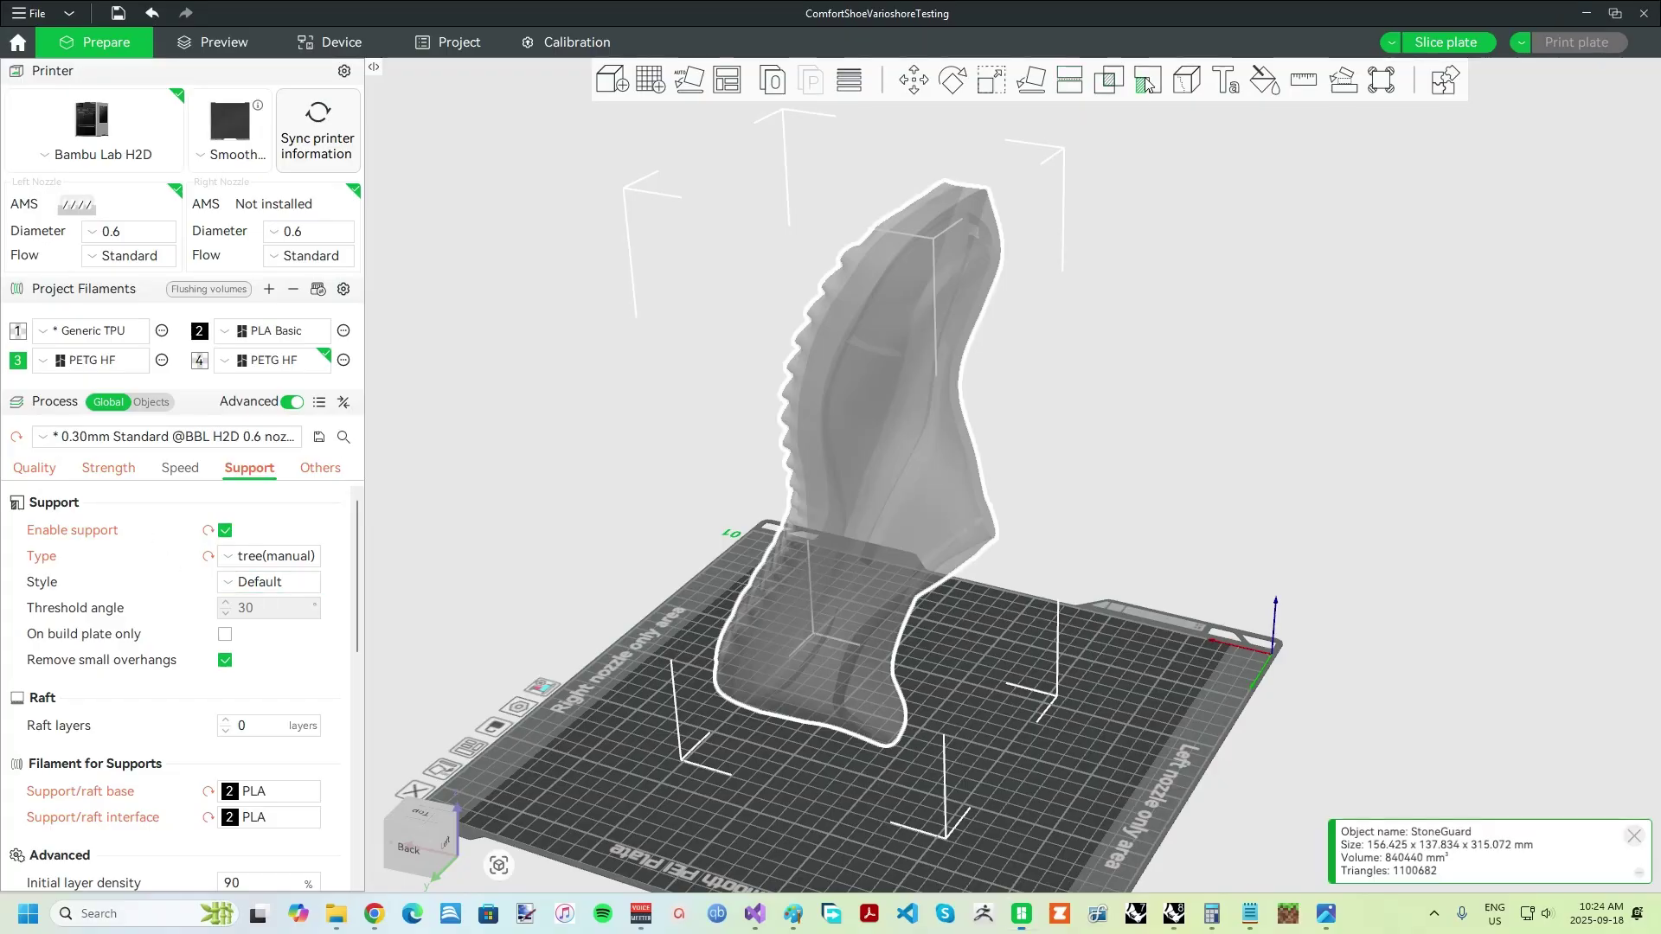
- Paint supports on overhangs highlighted at 41 using the Fill tool, then re-slice the plate
click(1146, 83)
drag(1282, 250, 1319, 249)
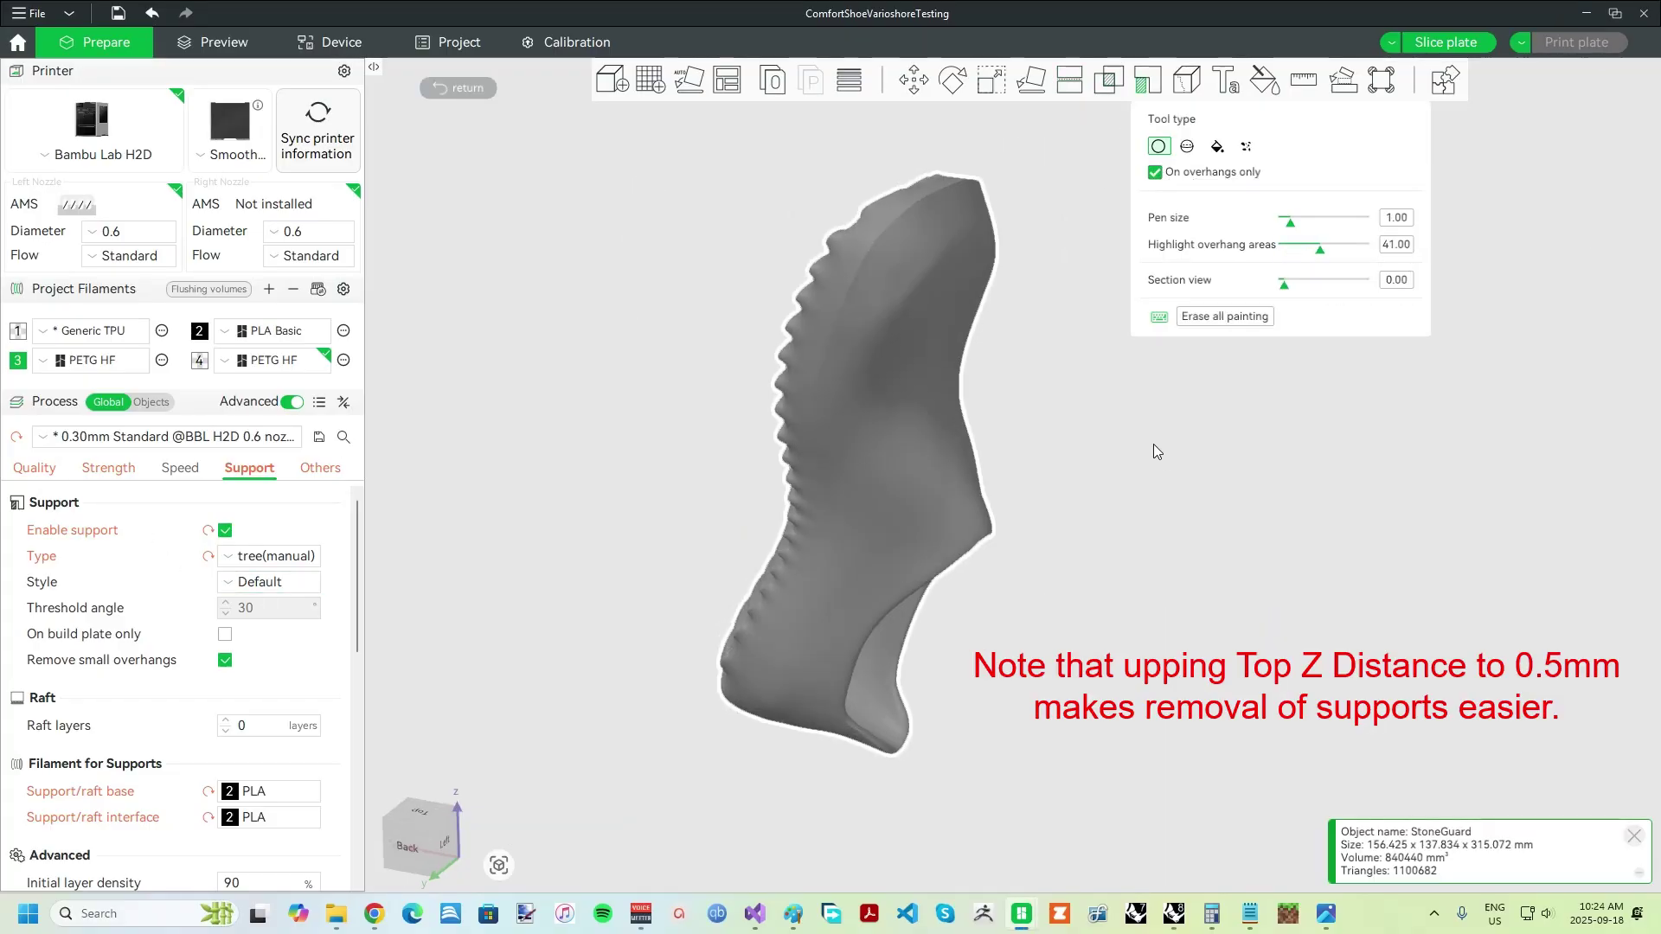
click(1217, 147)
scroll(754, 506, up, 3)
drag(1245, 390, 1125, 450)
click(1441, 47)
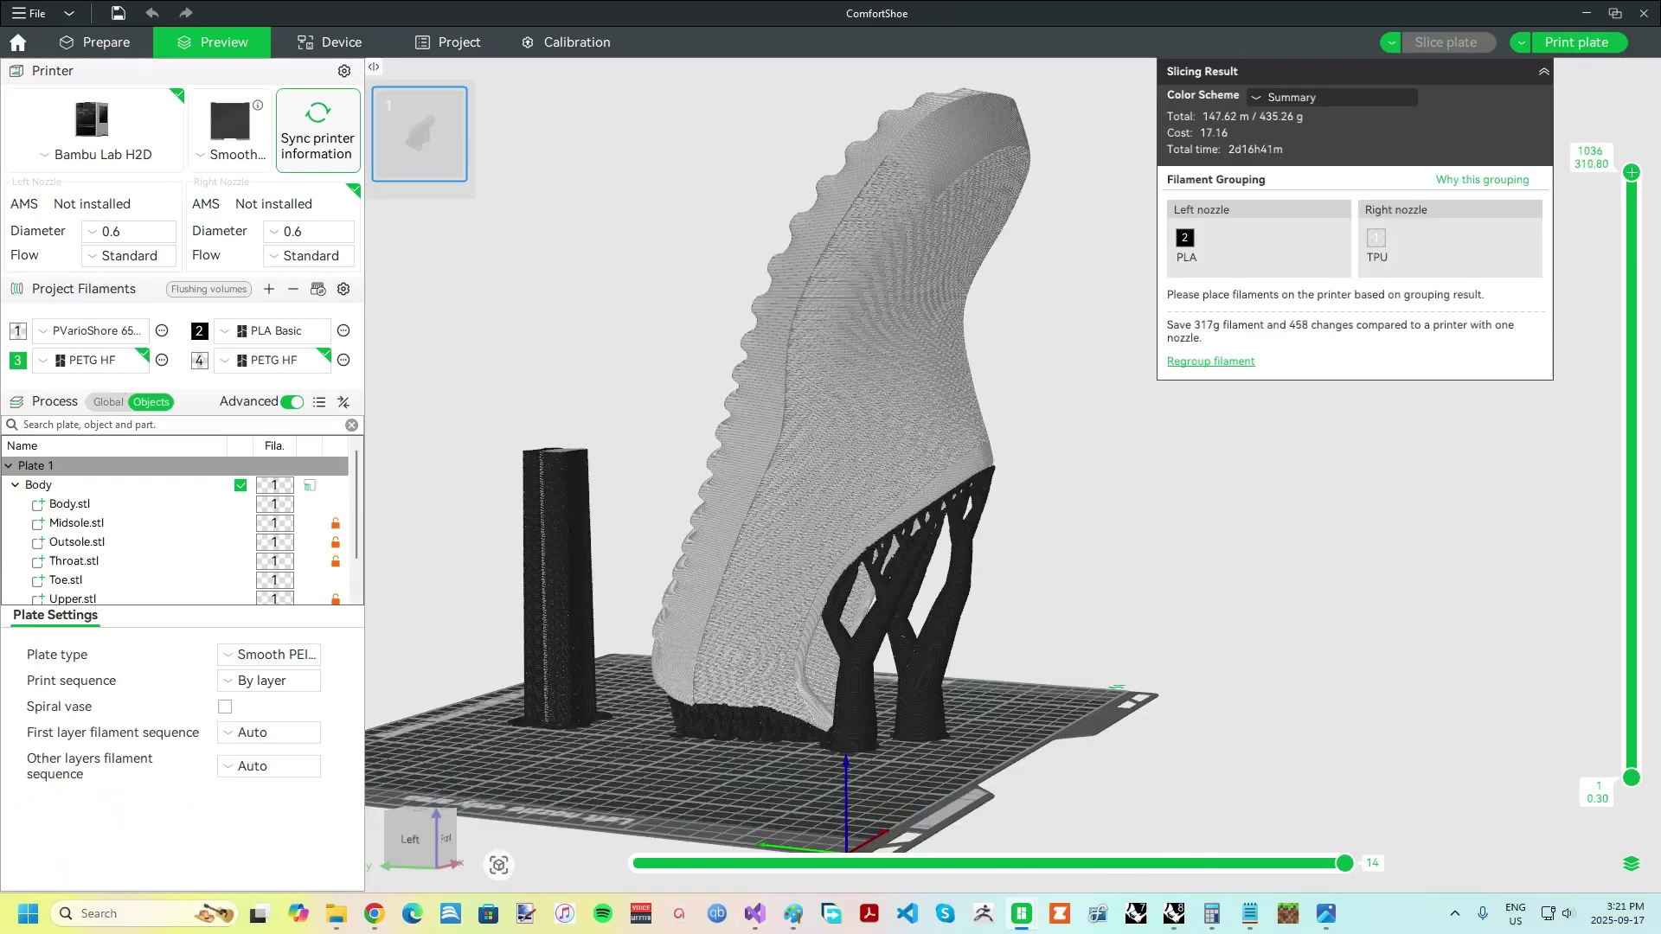
drag(688, 320, 549, 340)
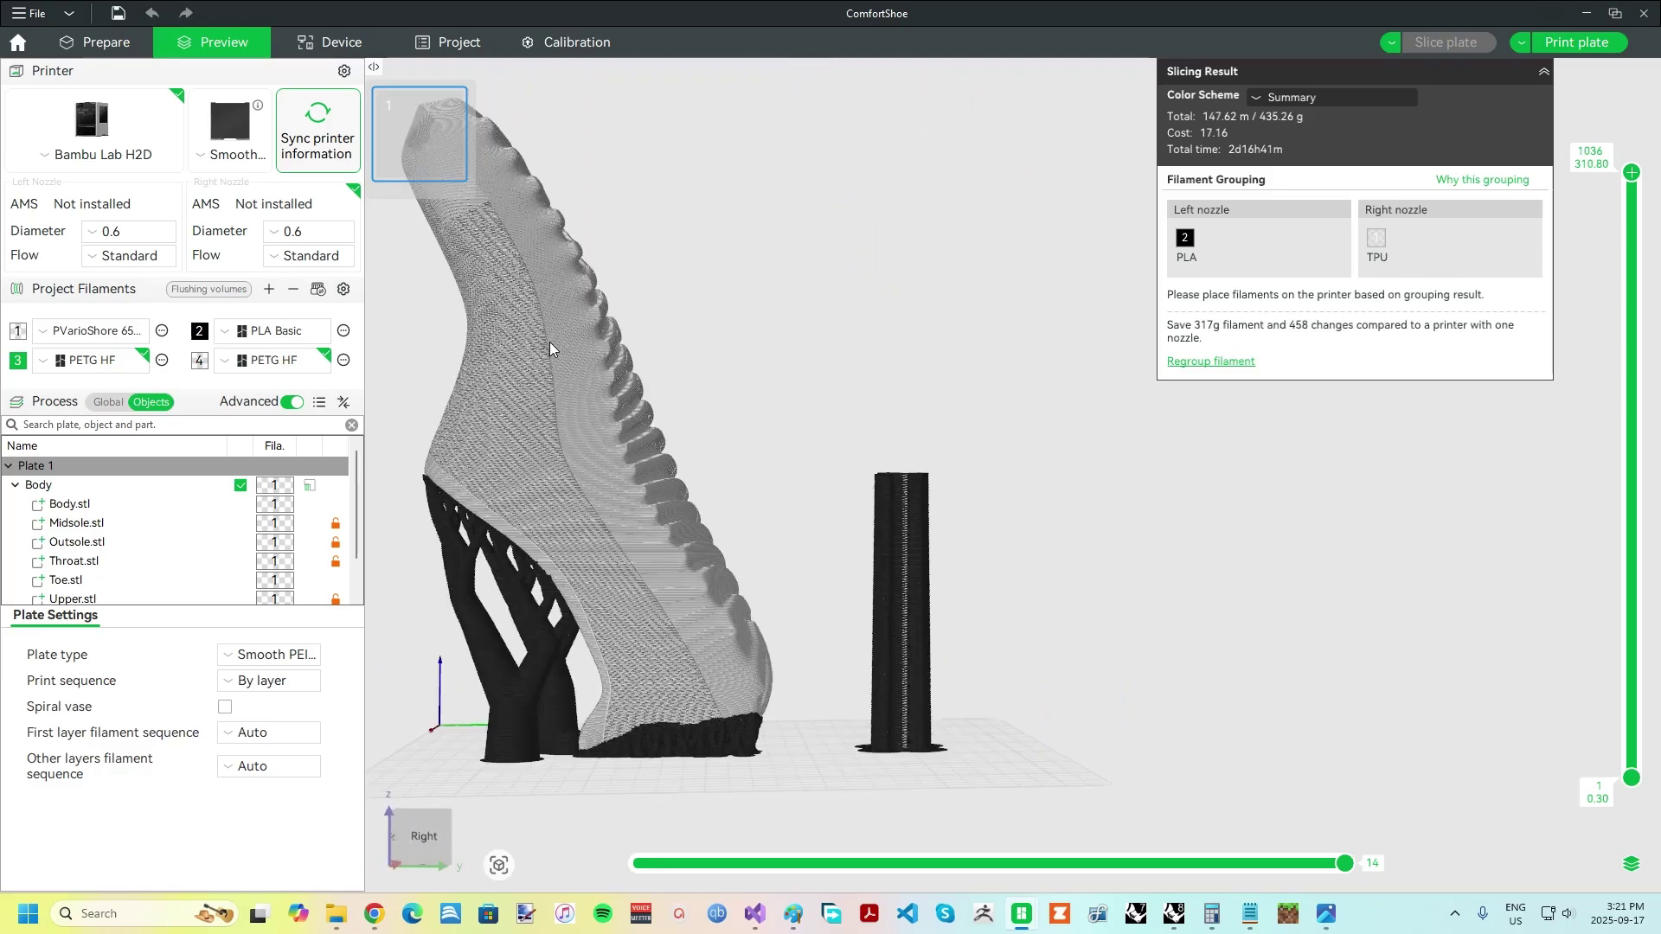
- Orbit the sliced shoe preview to an elevated perspective showing the tree supports and prime tower
drag(983, 365, 1133, 476)
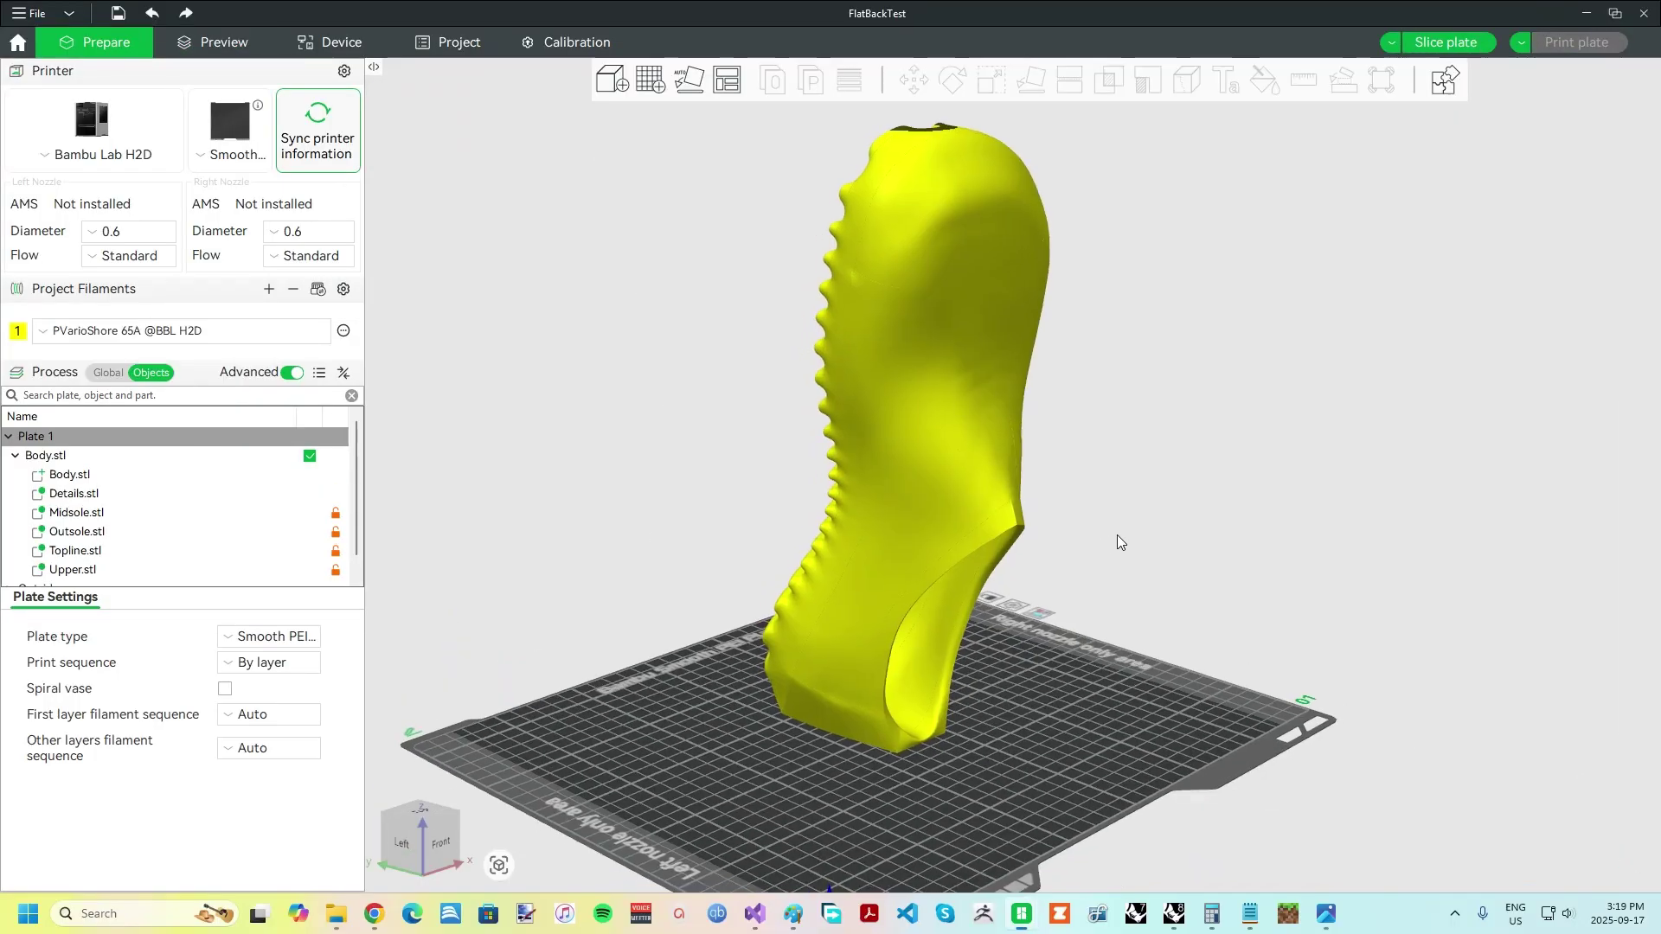
drag(1118, 535, 1058, 531)
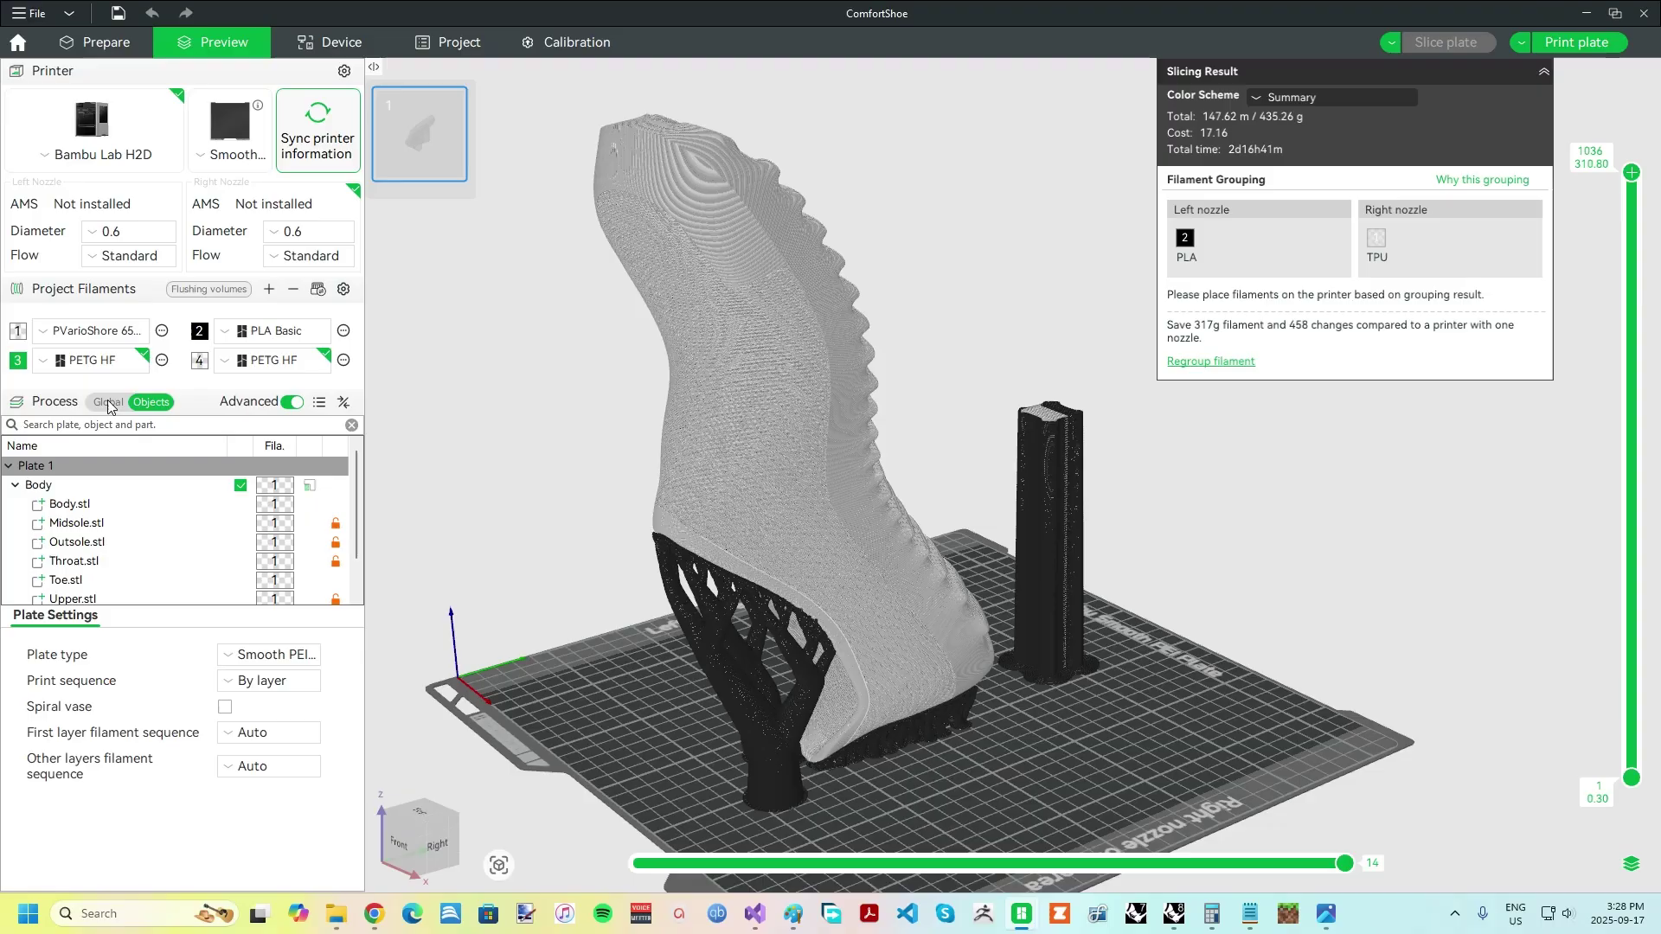
- Switch the Process settings to Global, then back to the per-object list
click(109, 403)
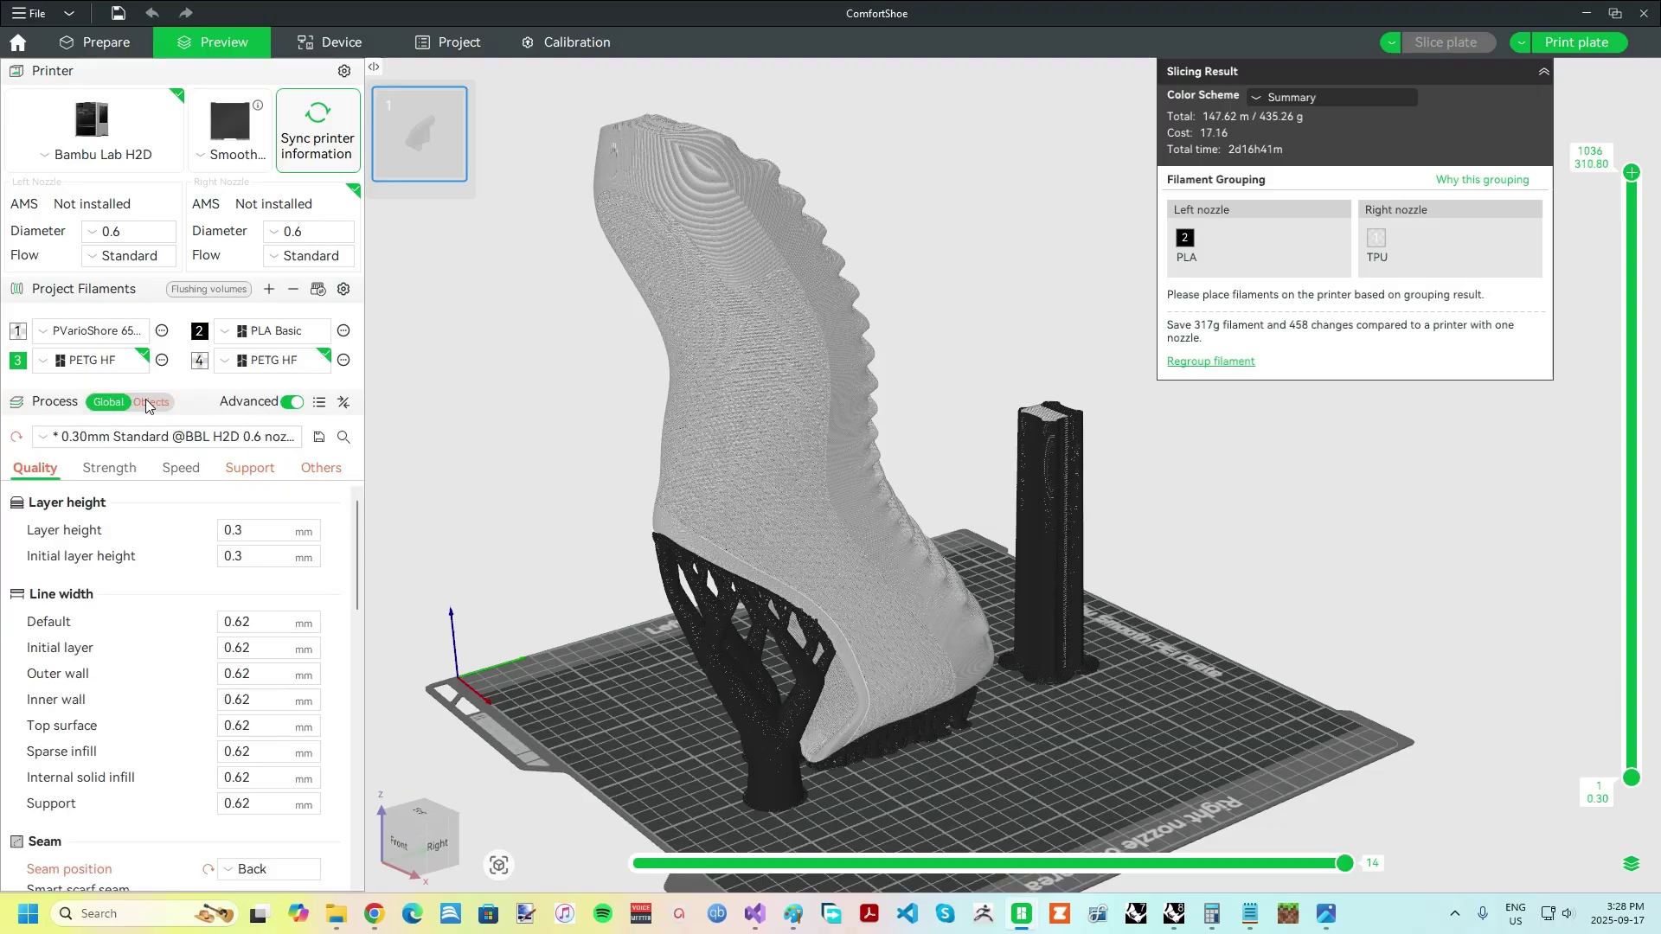
click(149, 404)
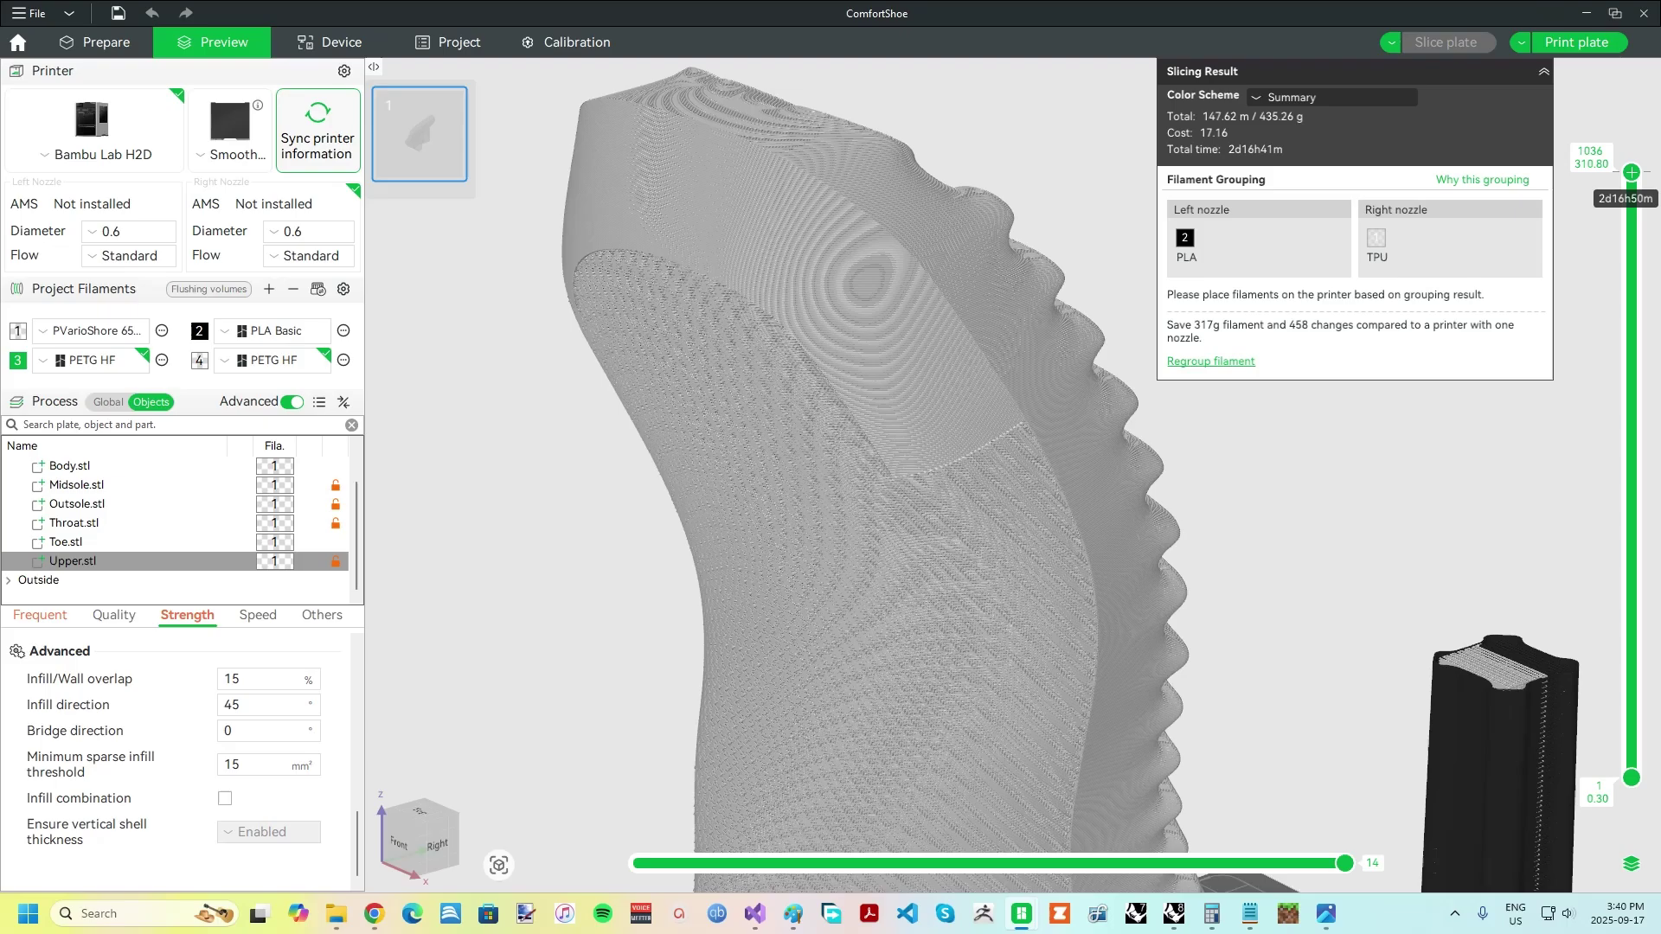
- Lower the layer slider to reveal the inside of the sliced upper
drag(1628, 203, 1607, 295)
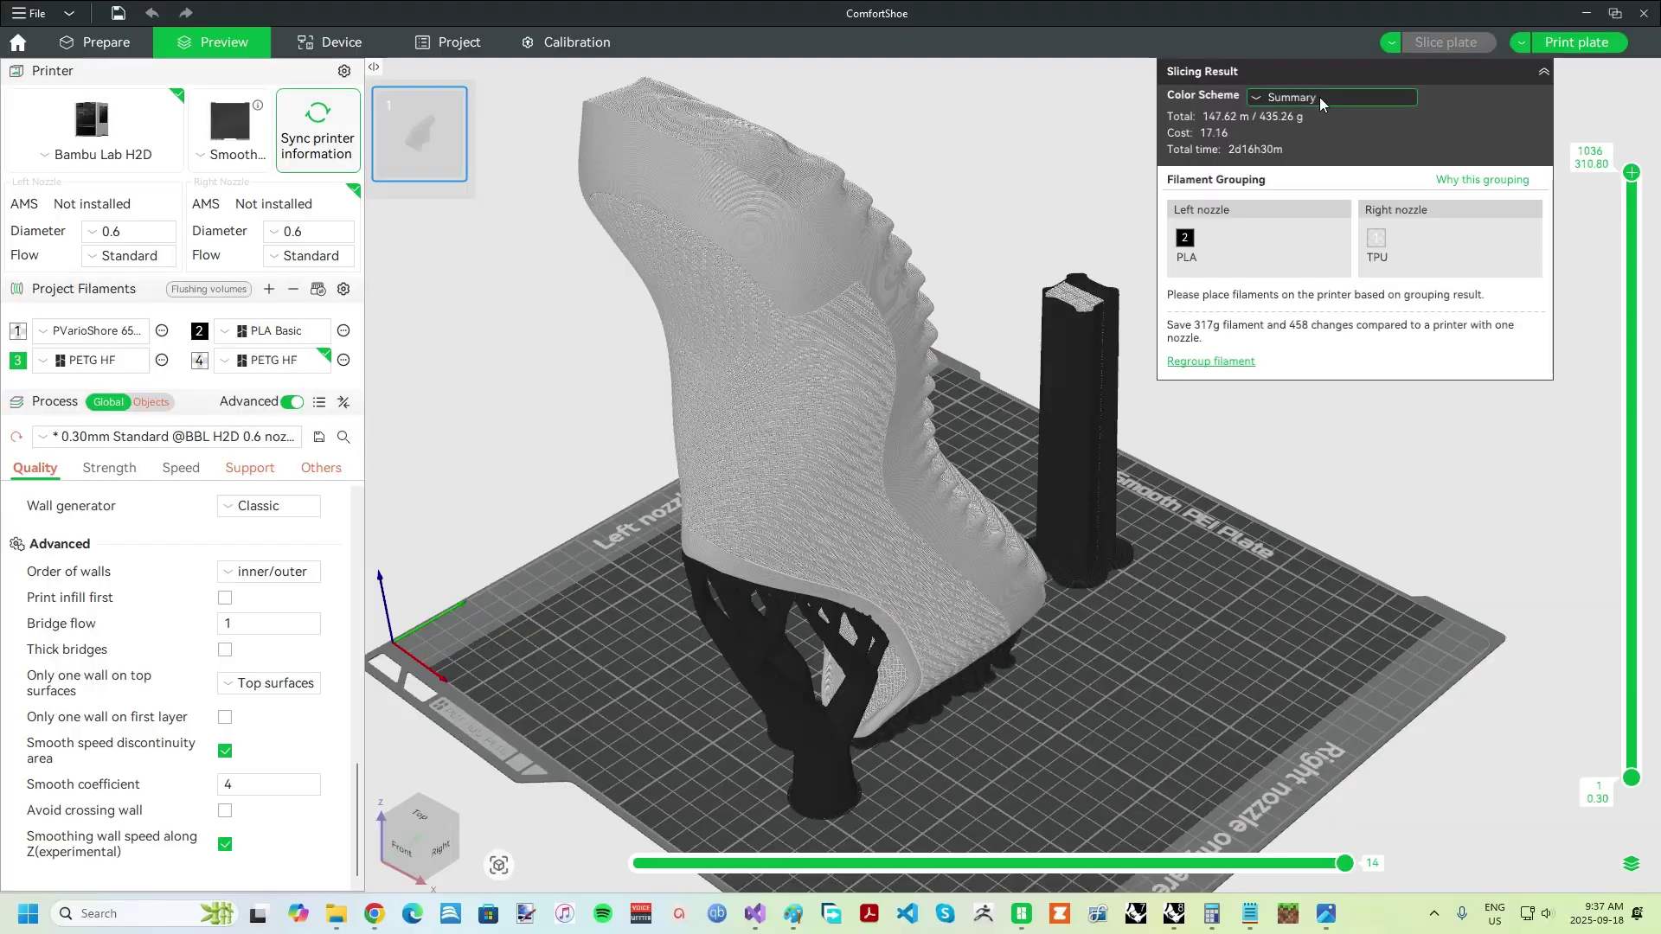
- Colour the preview by Line Type with travel shown up to layer 383, then enable Avoid crossing wall and re-slice
click(1323, 97)
click(1332, 137)
click(1497, 337)
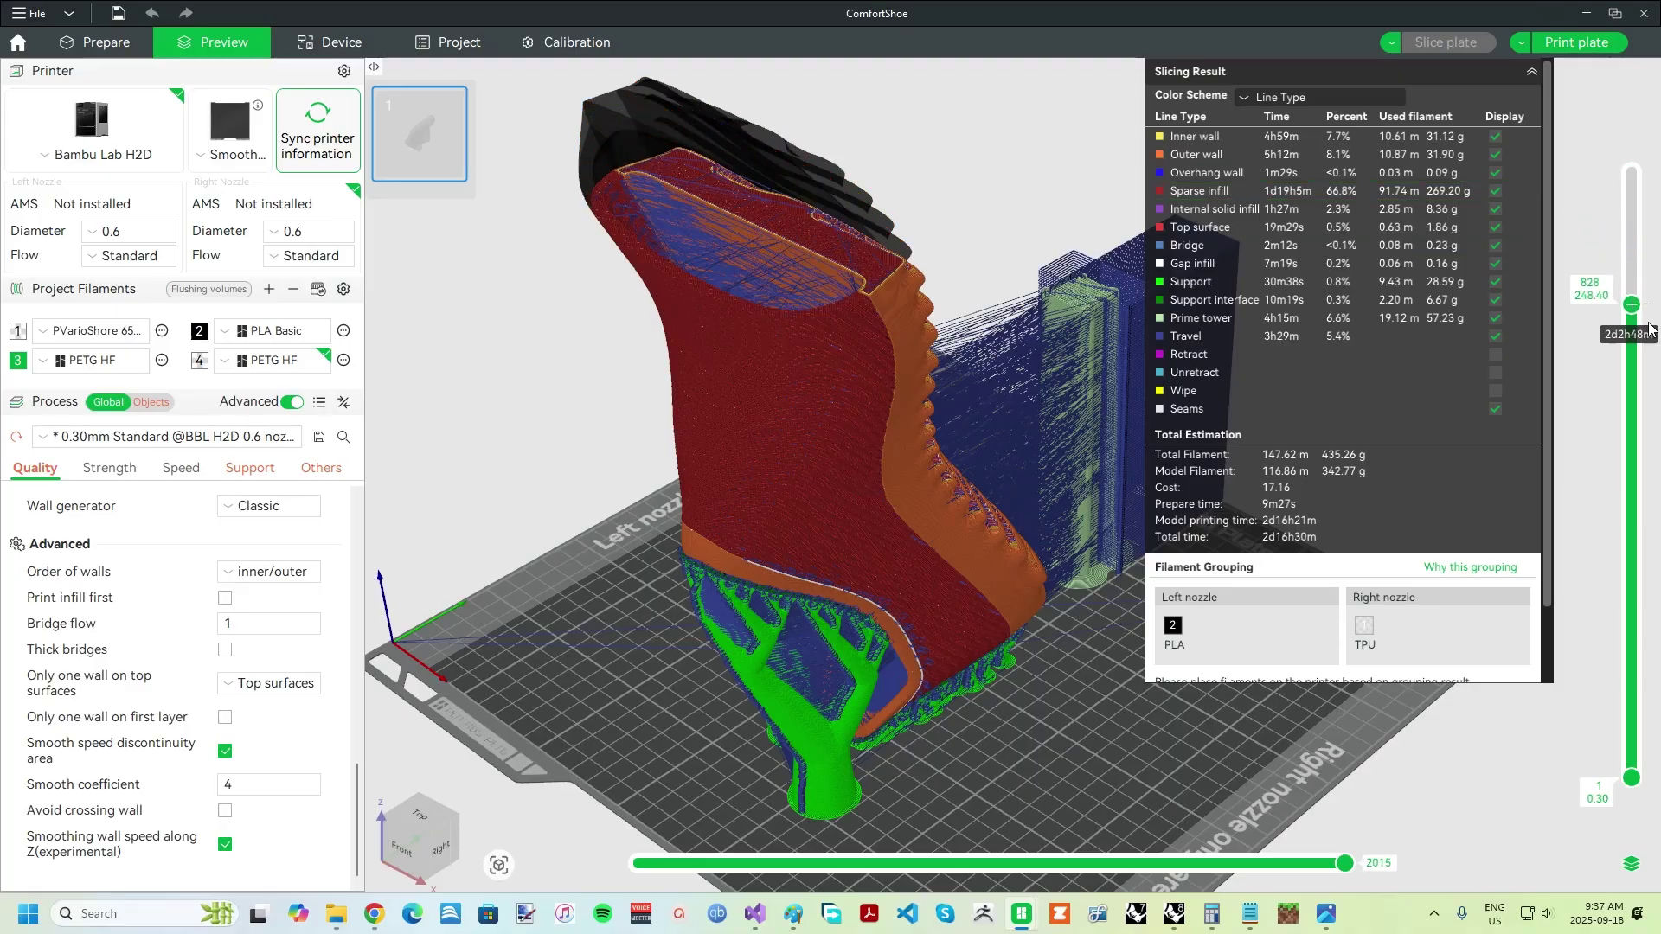
drag(1656, 476, 1635, 571)
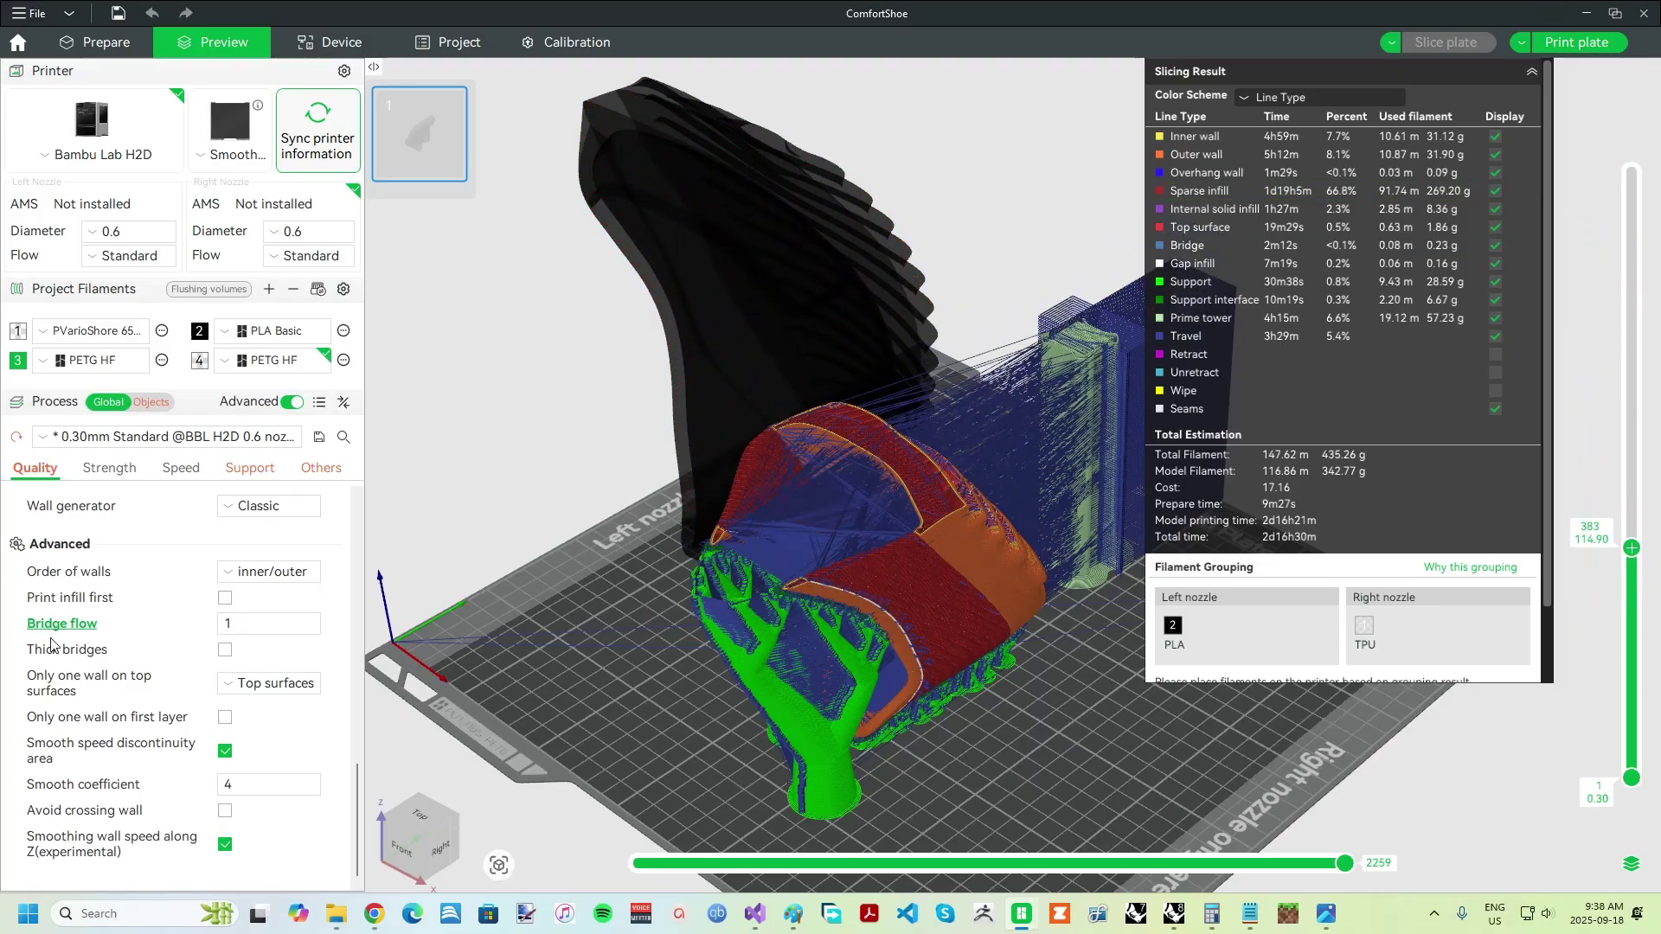
click(225, 810)
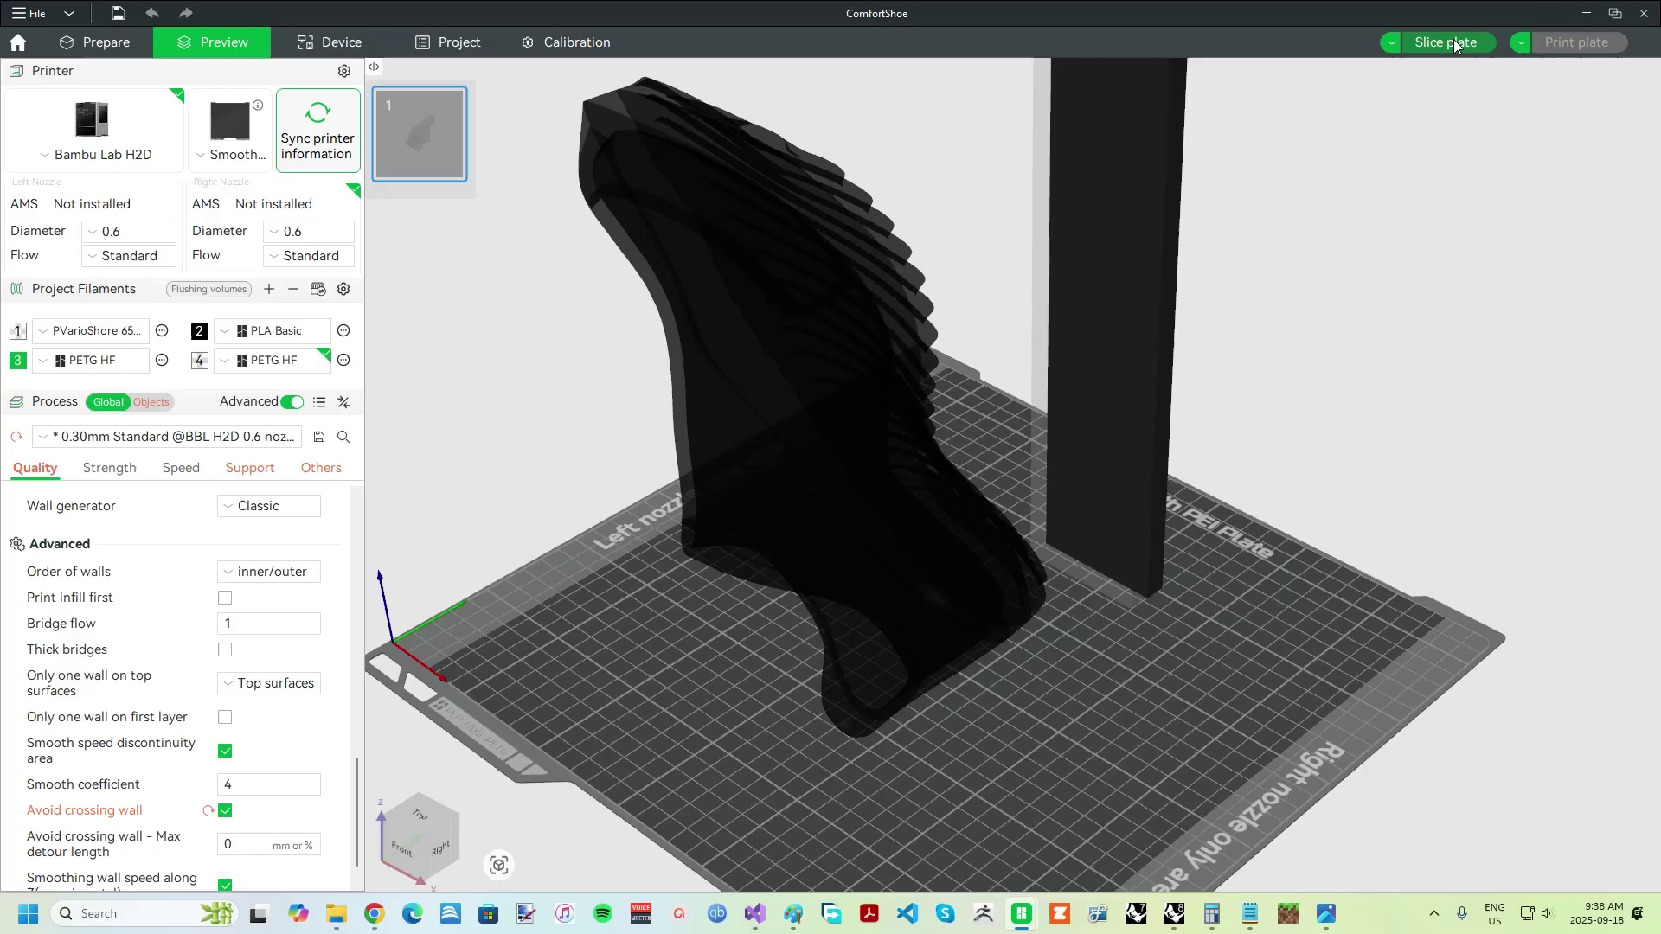
click(1128, 530)
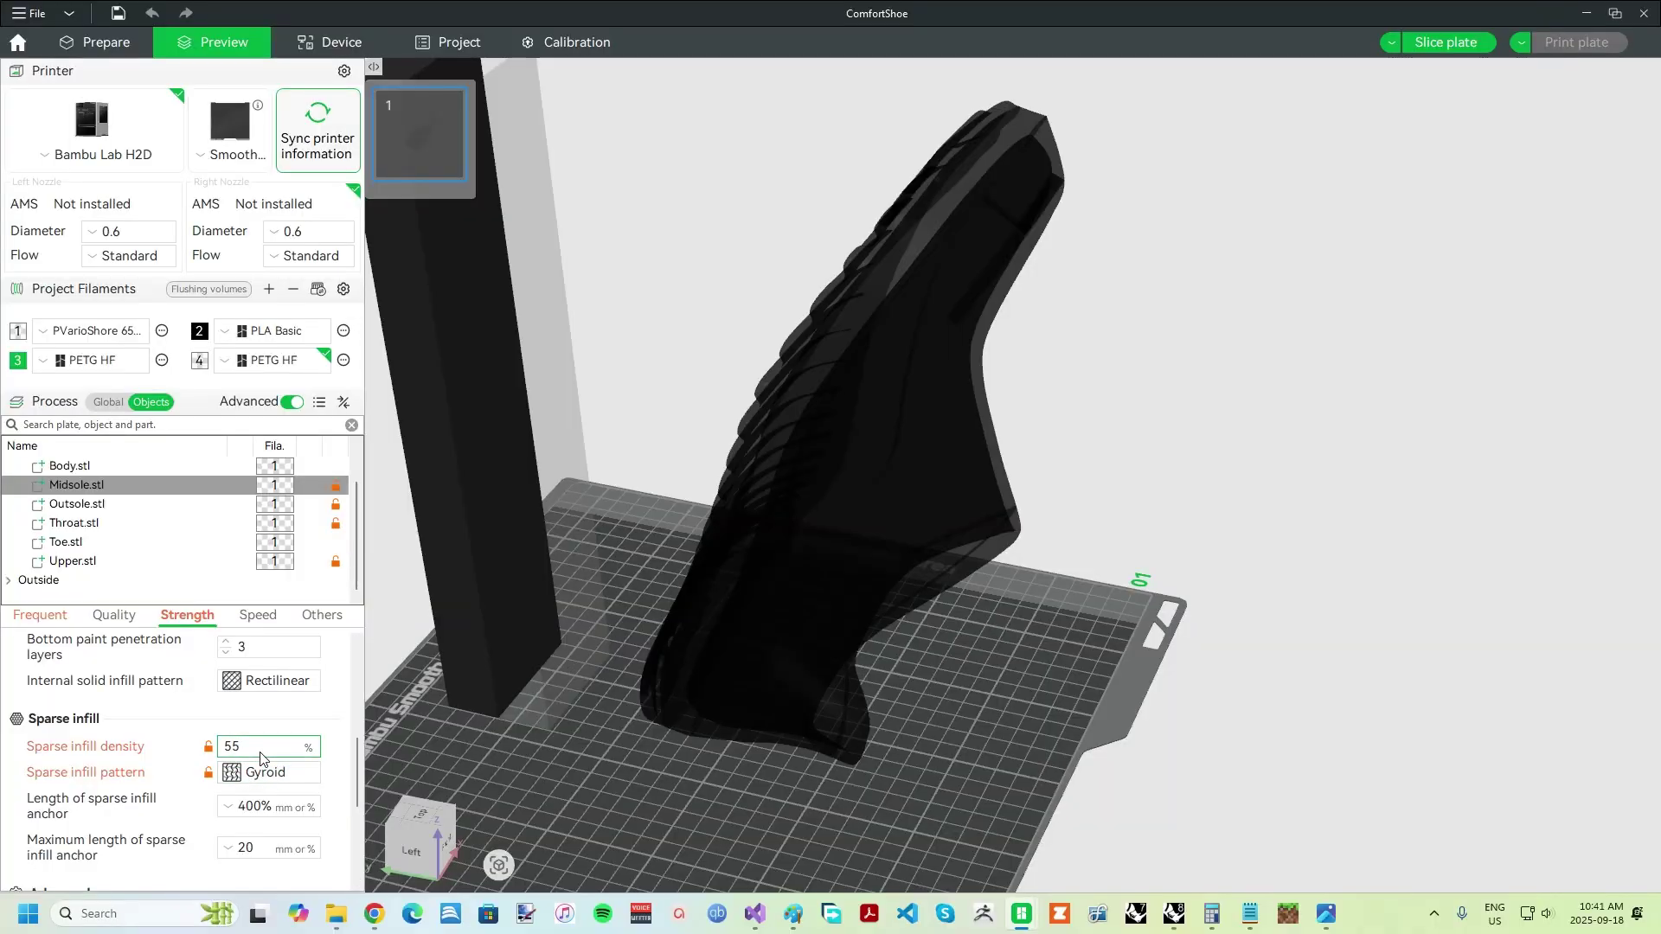
- Compare the Outsole and Midsole infill settings, then re-slice the plate, postponing the printer sync
click(84, 505)
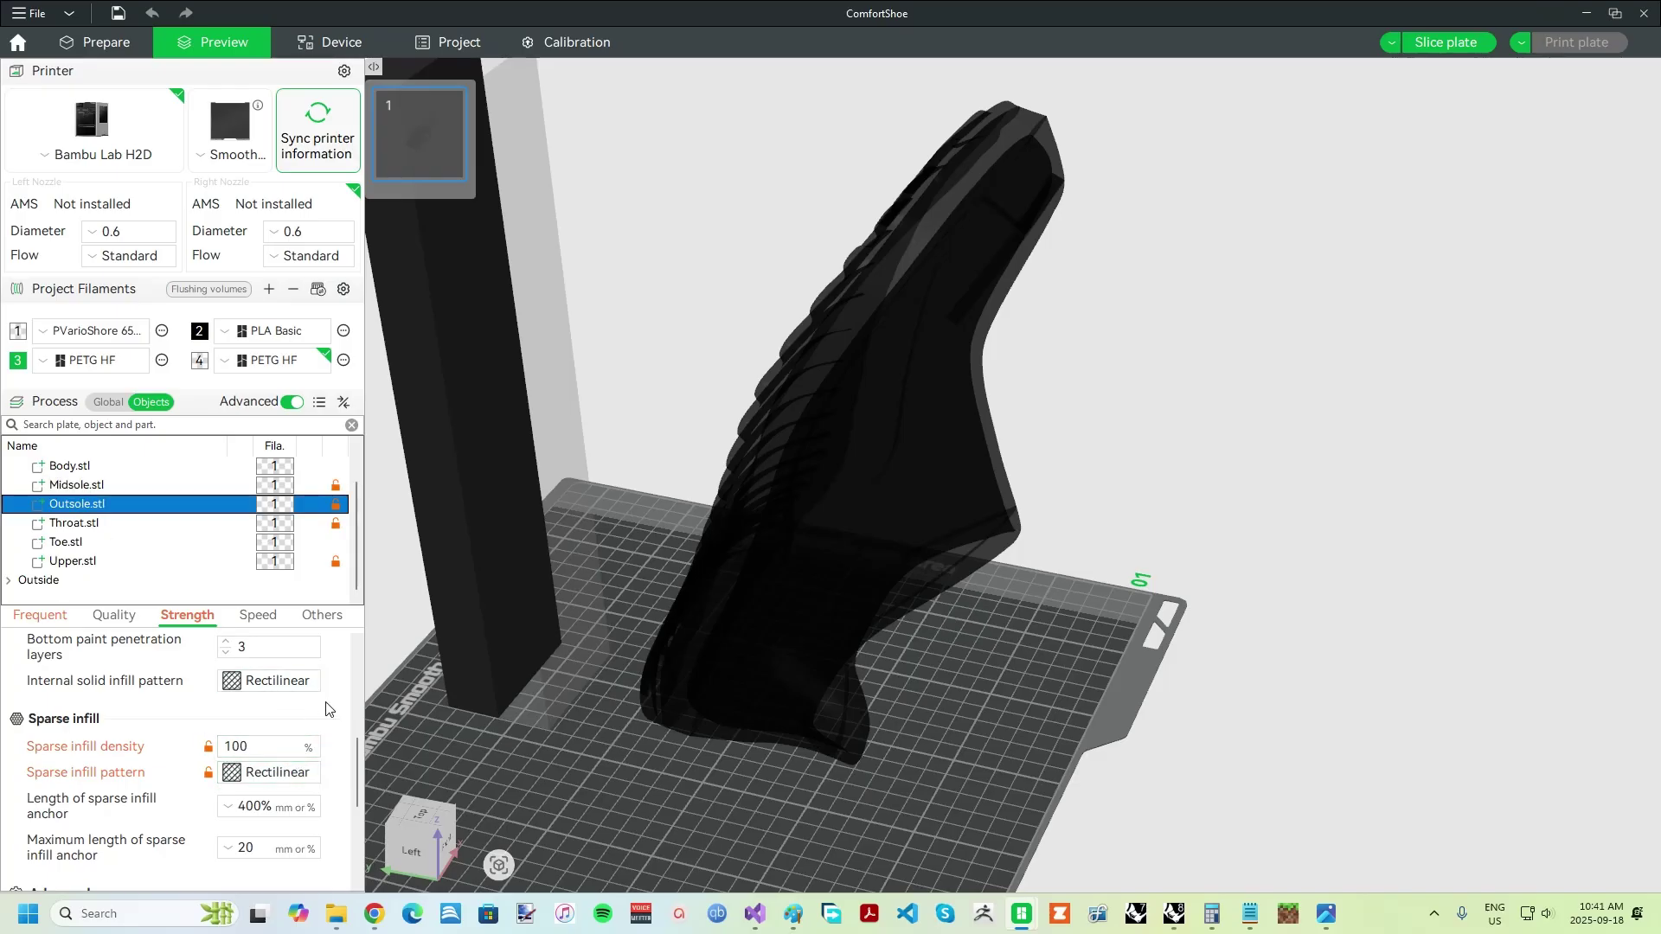
click(1445, 42)
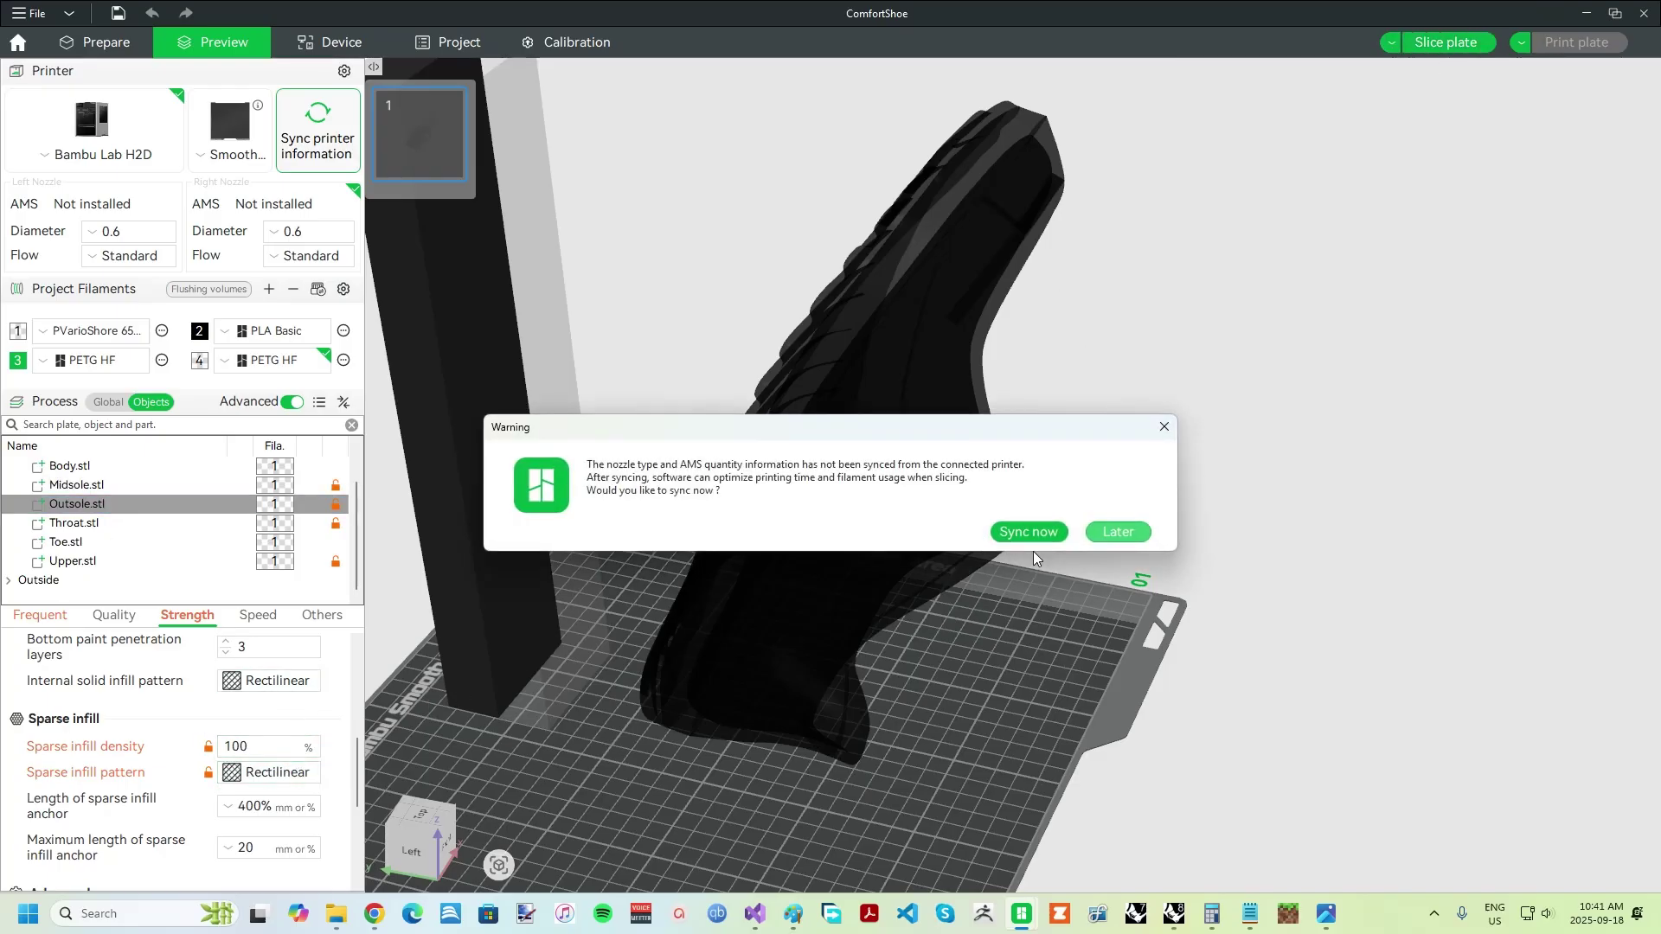
click(1099, 531)
key(Up)
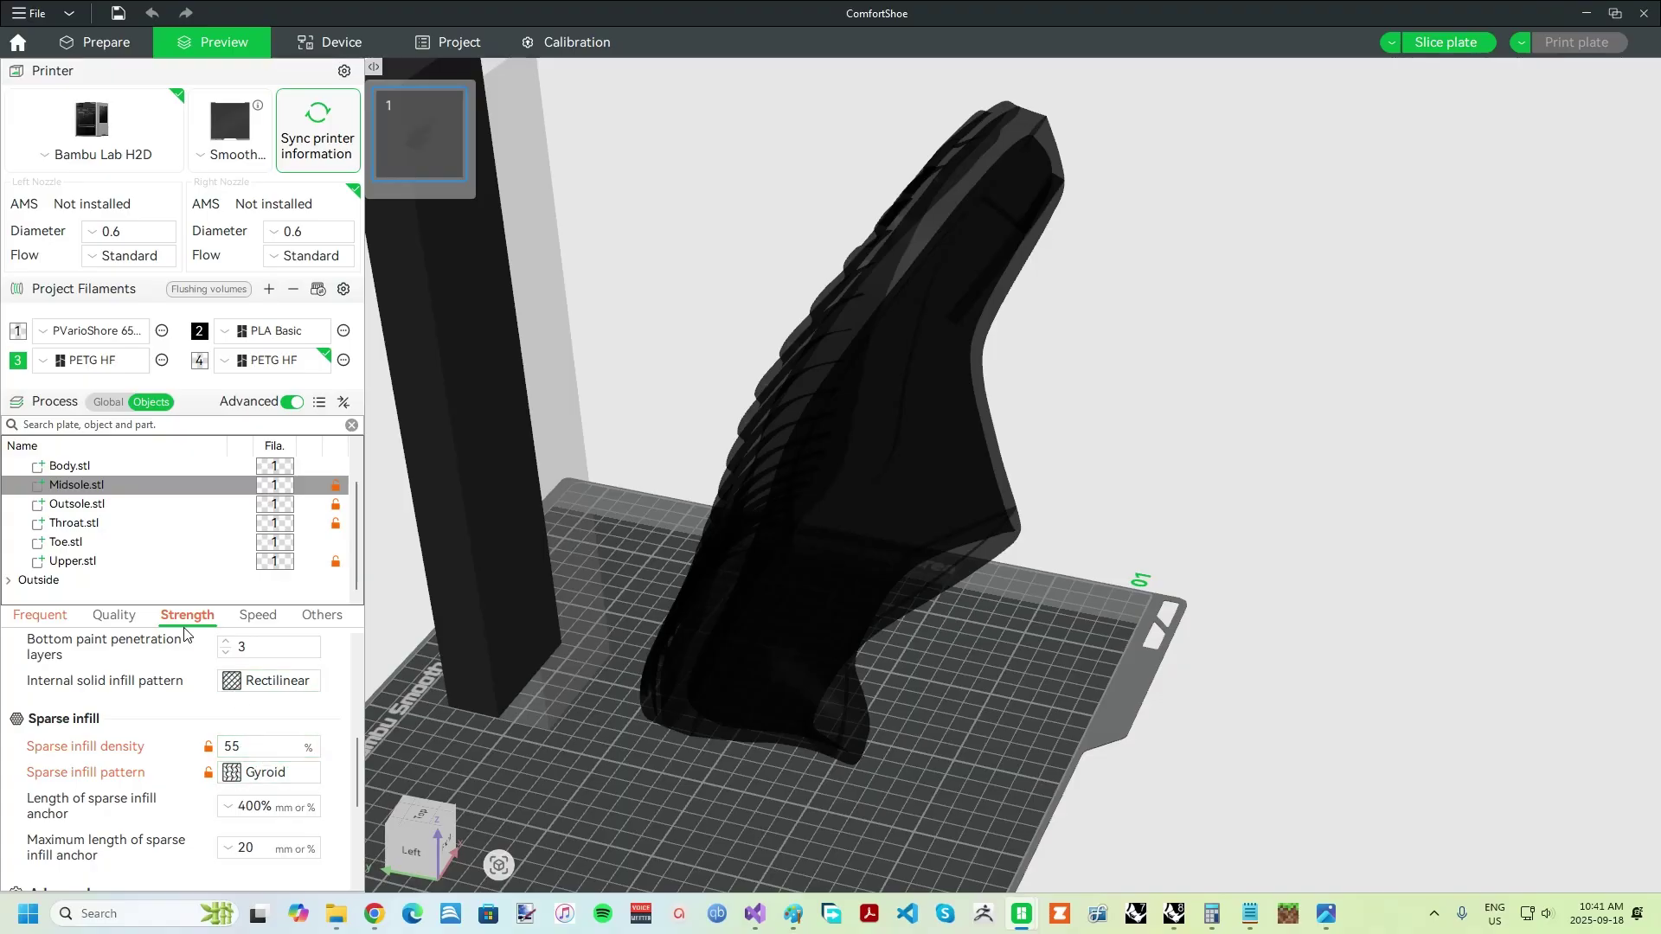
click(78, 506)
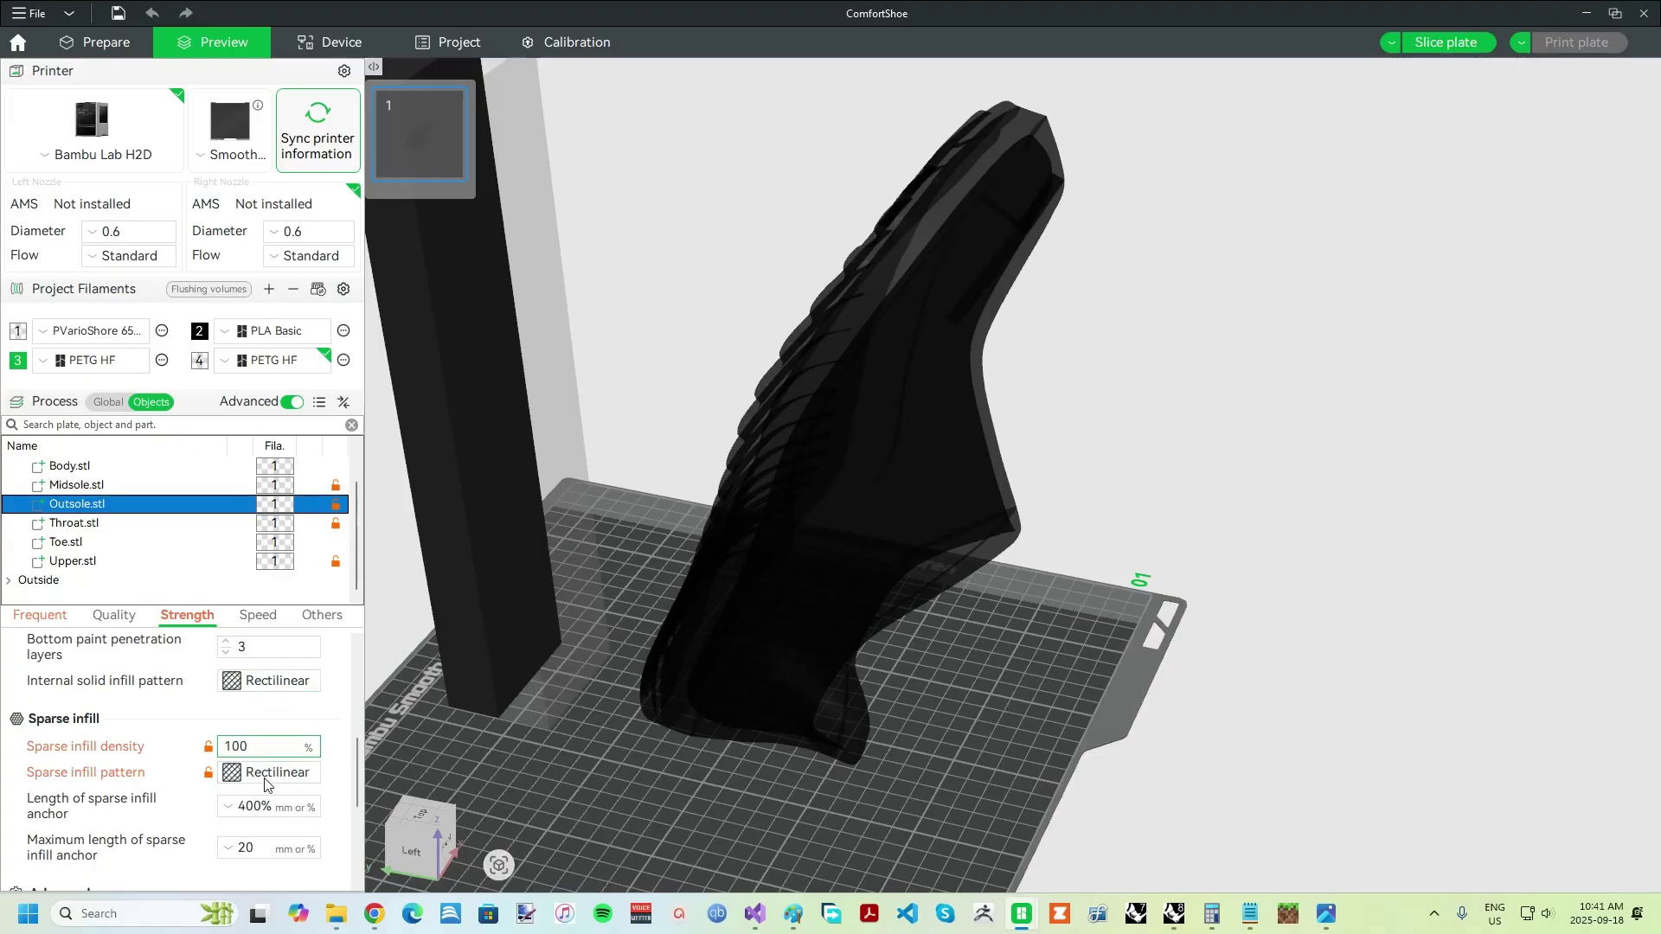
click(1405, 43)
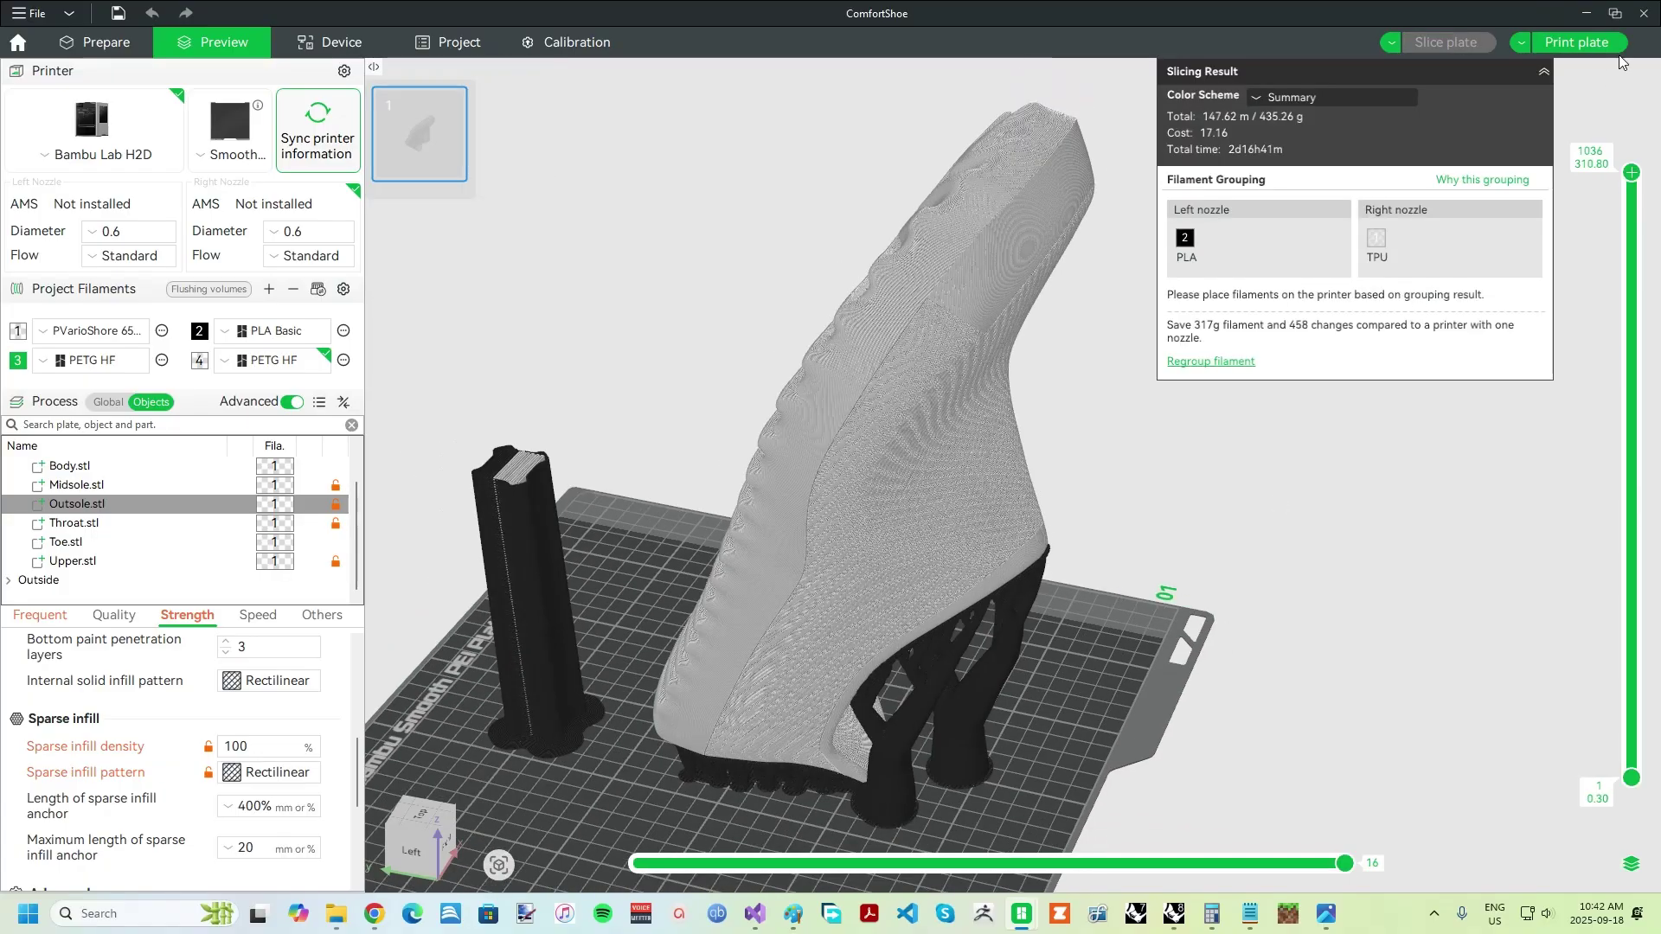
- Limit the sliced preview to layers up to 868 and zoom in on the shoe upper
scroll(1632, 210, down, 2)
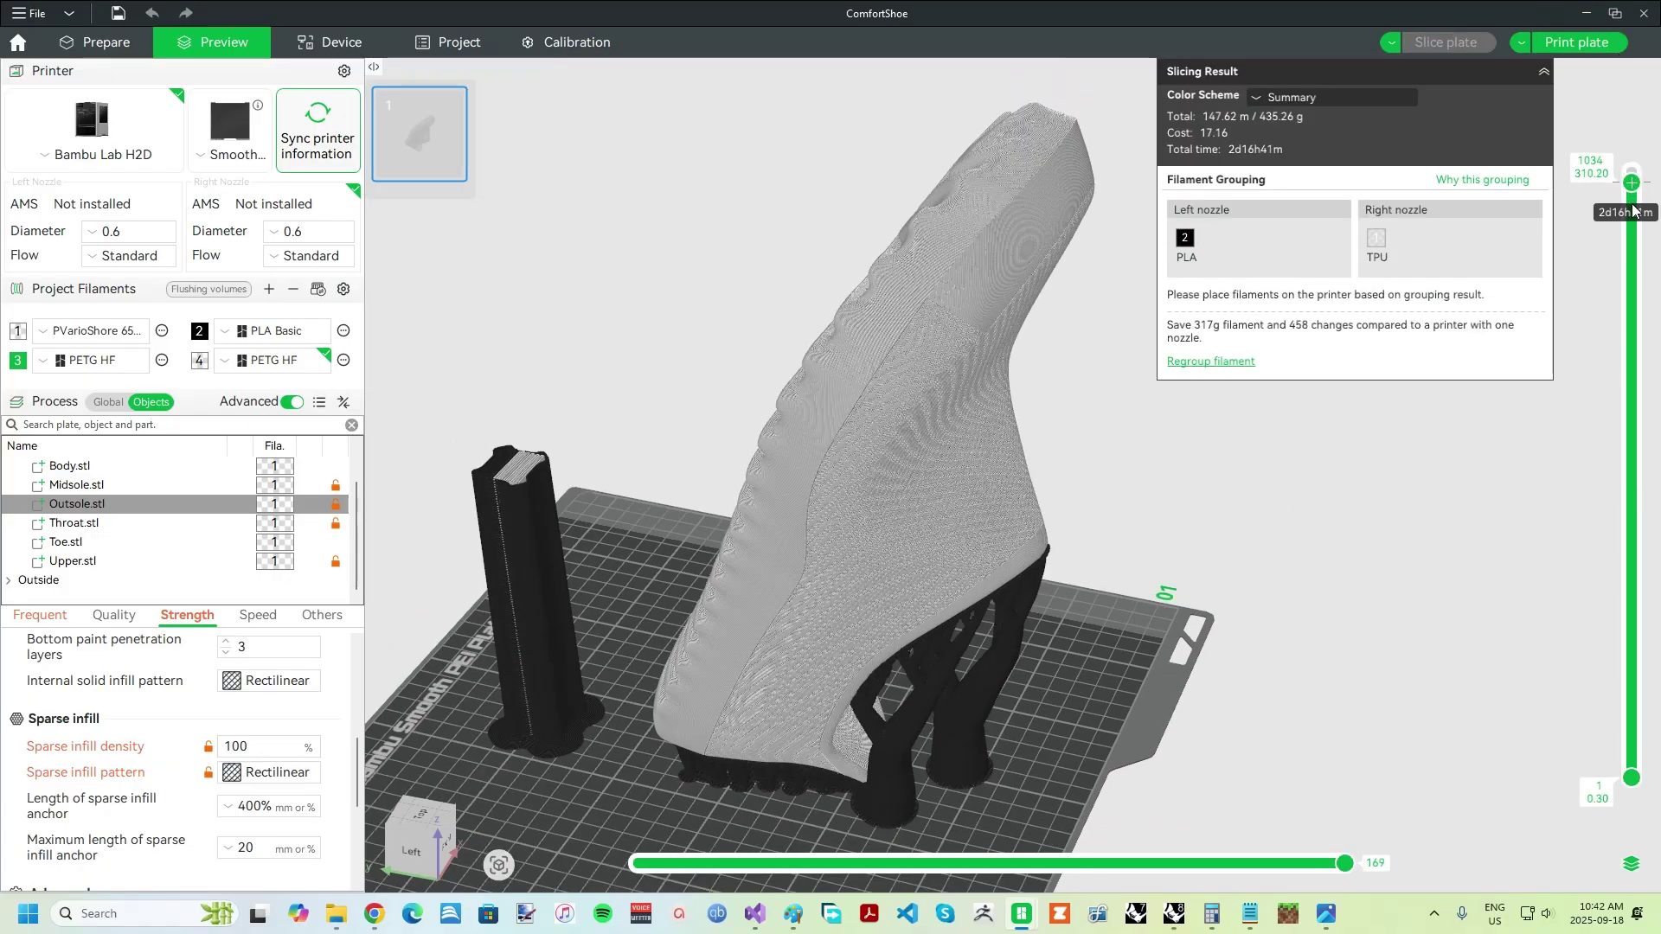
drag(1632, 210, 1631, 341)
scroll(952, 324, up, 2)
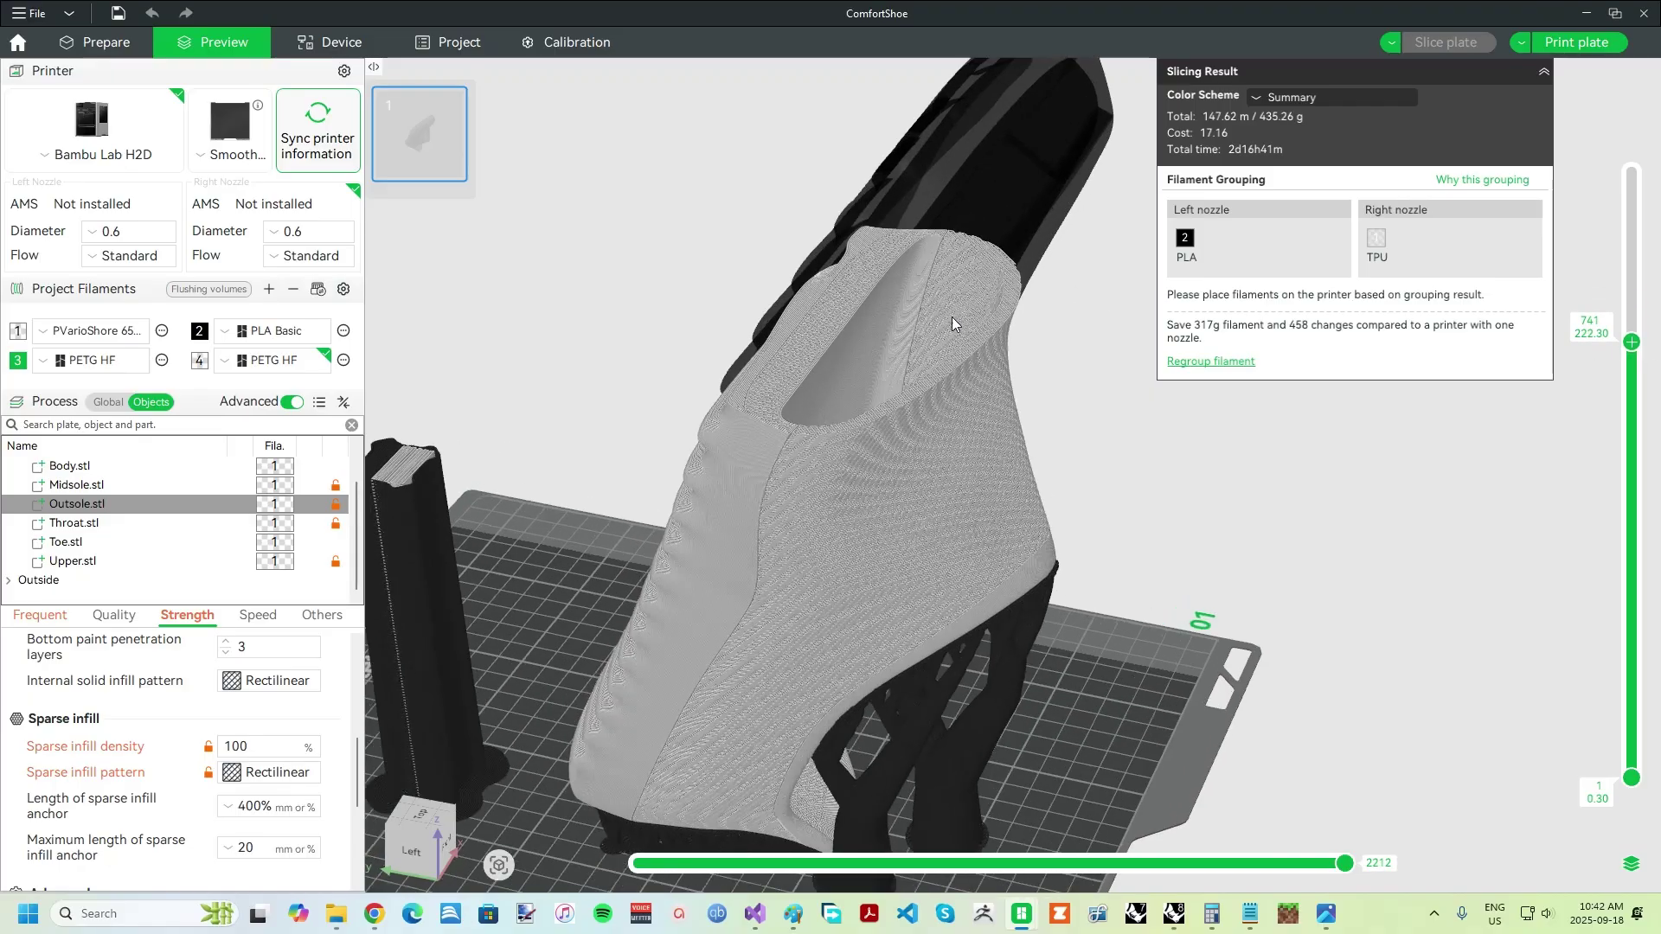
scroll(986, 340, up, 2)
scroll(1094, 393, up, 2)
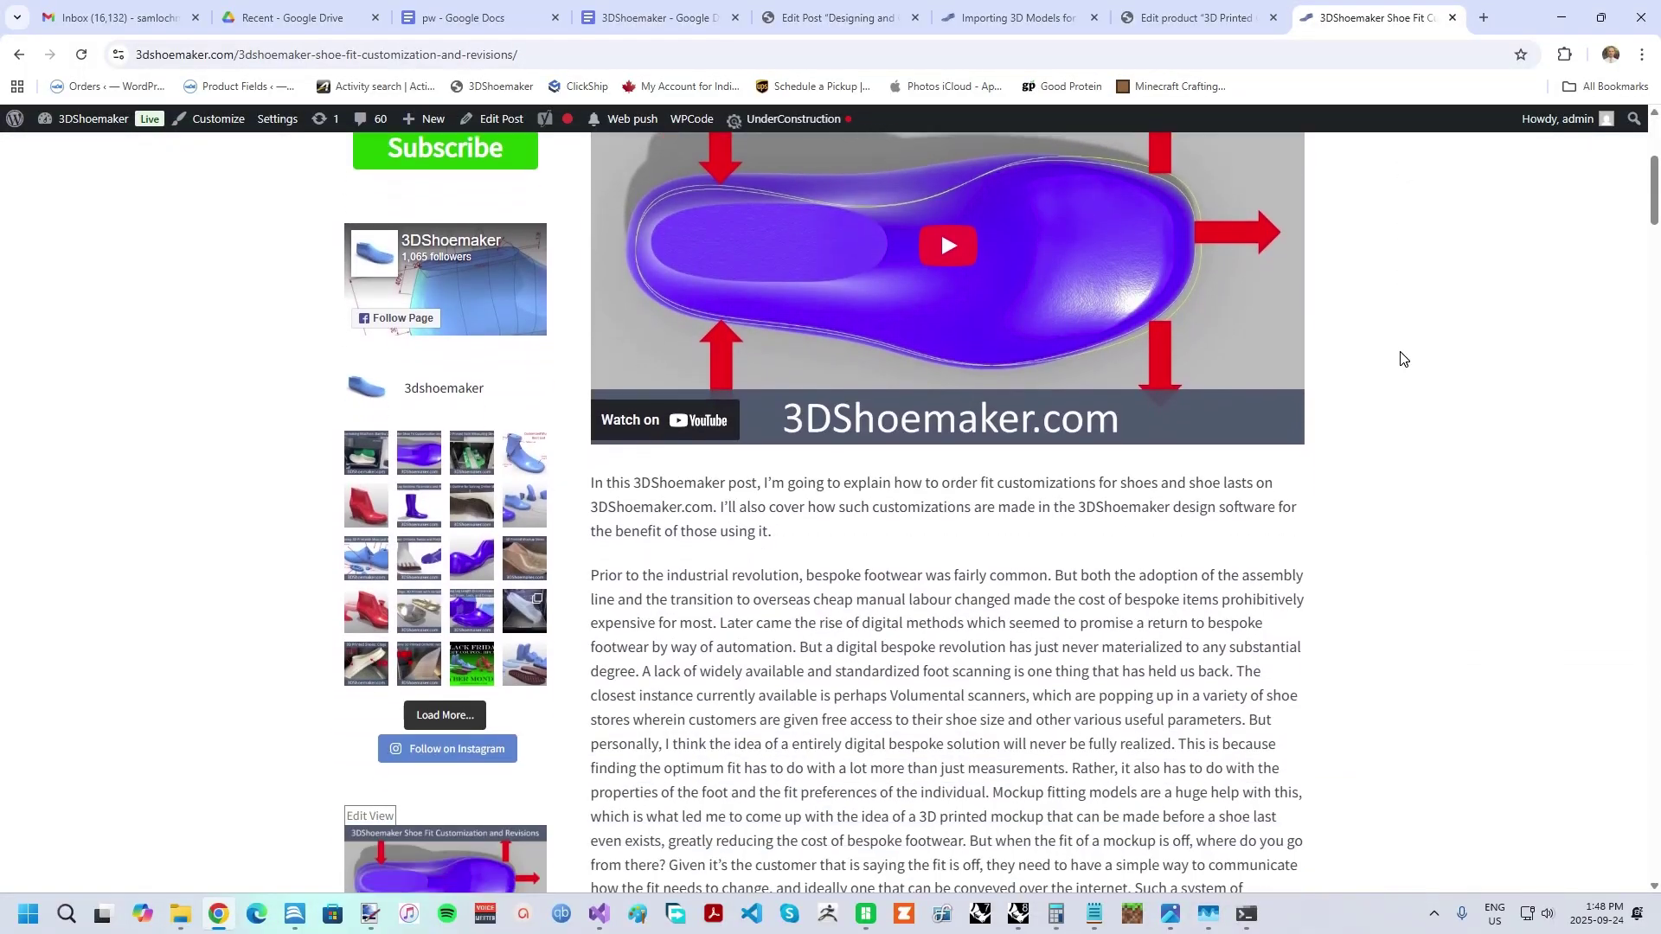
- Scroll the fit customization post down to the Toe Box Length image and Toe Box Width text
scroll(1403, 358, down, 8)
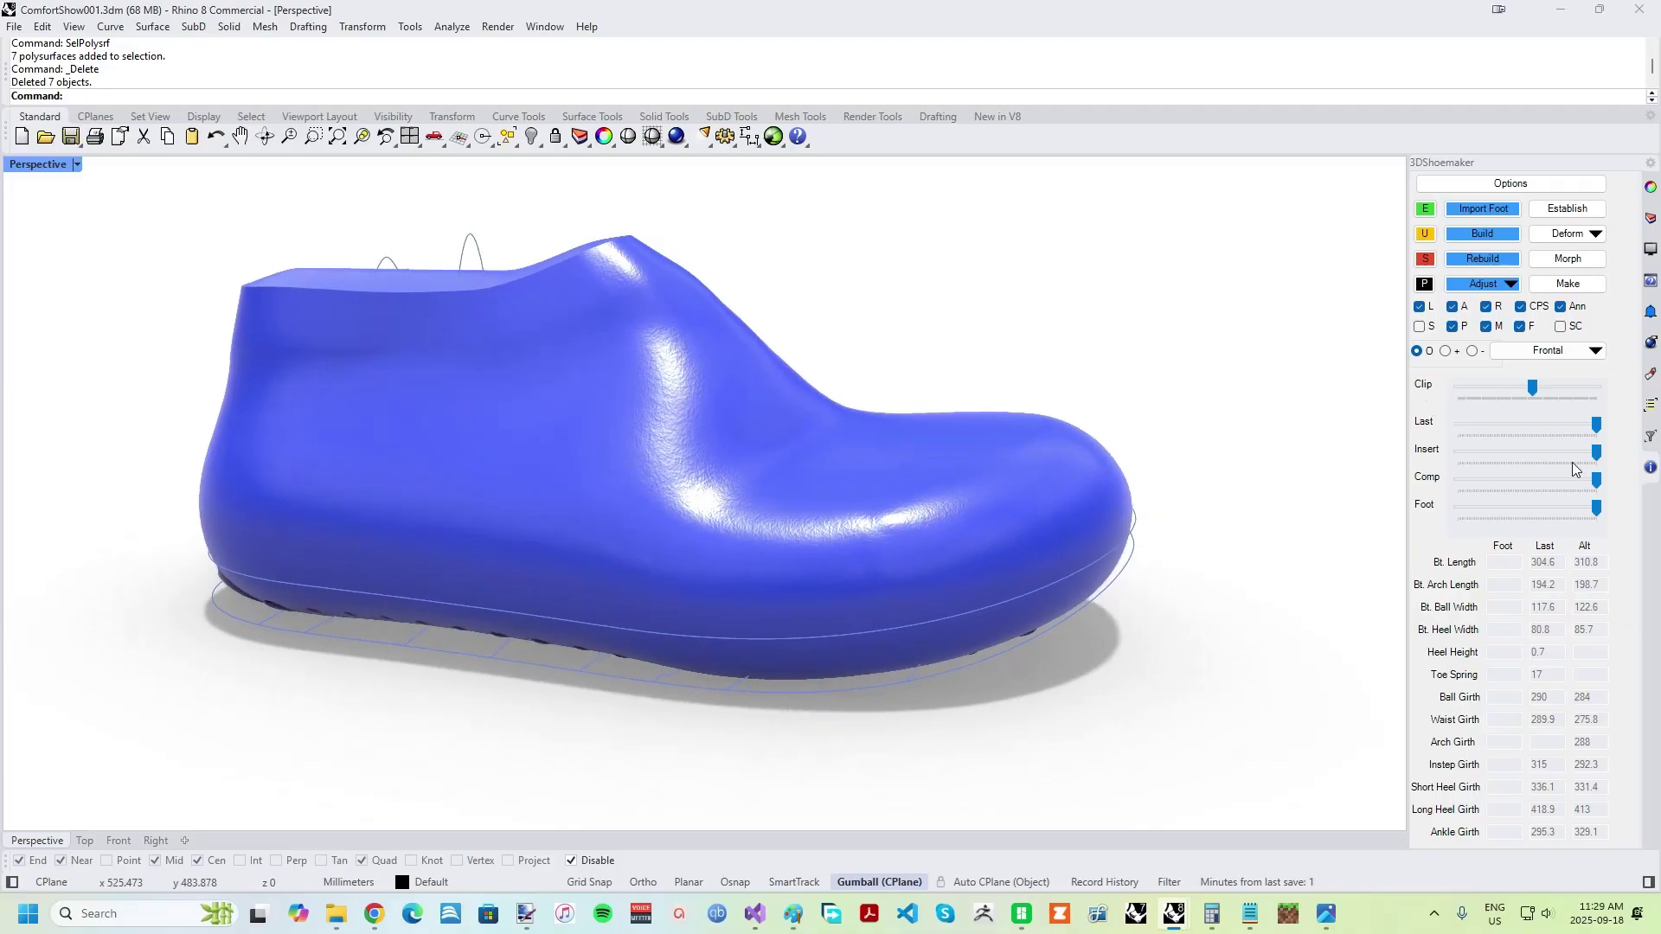
- Reveal the sole, insert and upper with the Comp slider, then hide them to inspect the last's underside
drag(1597, 485, 1457, 481)
click(1487, 327)
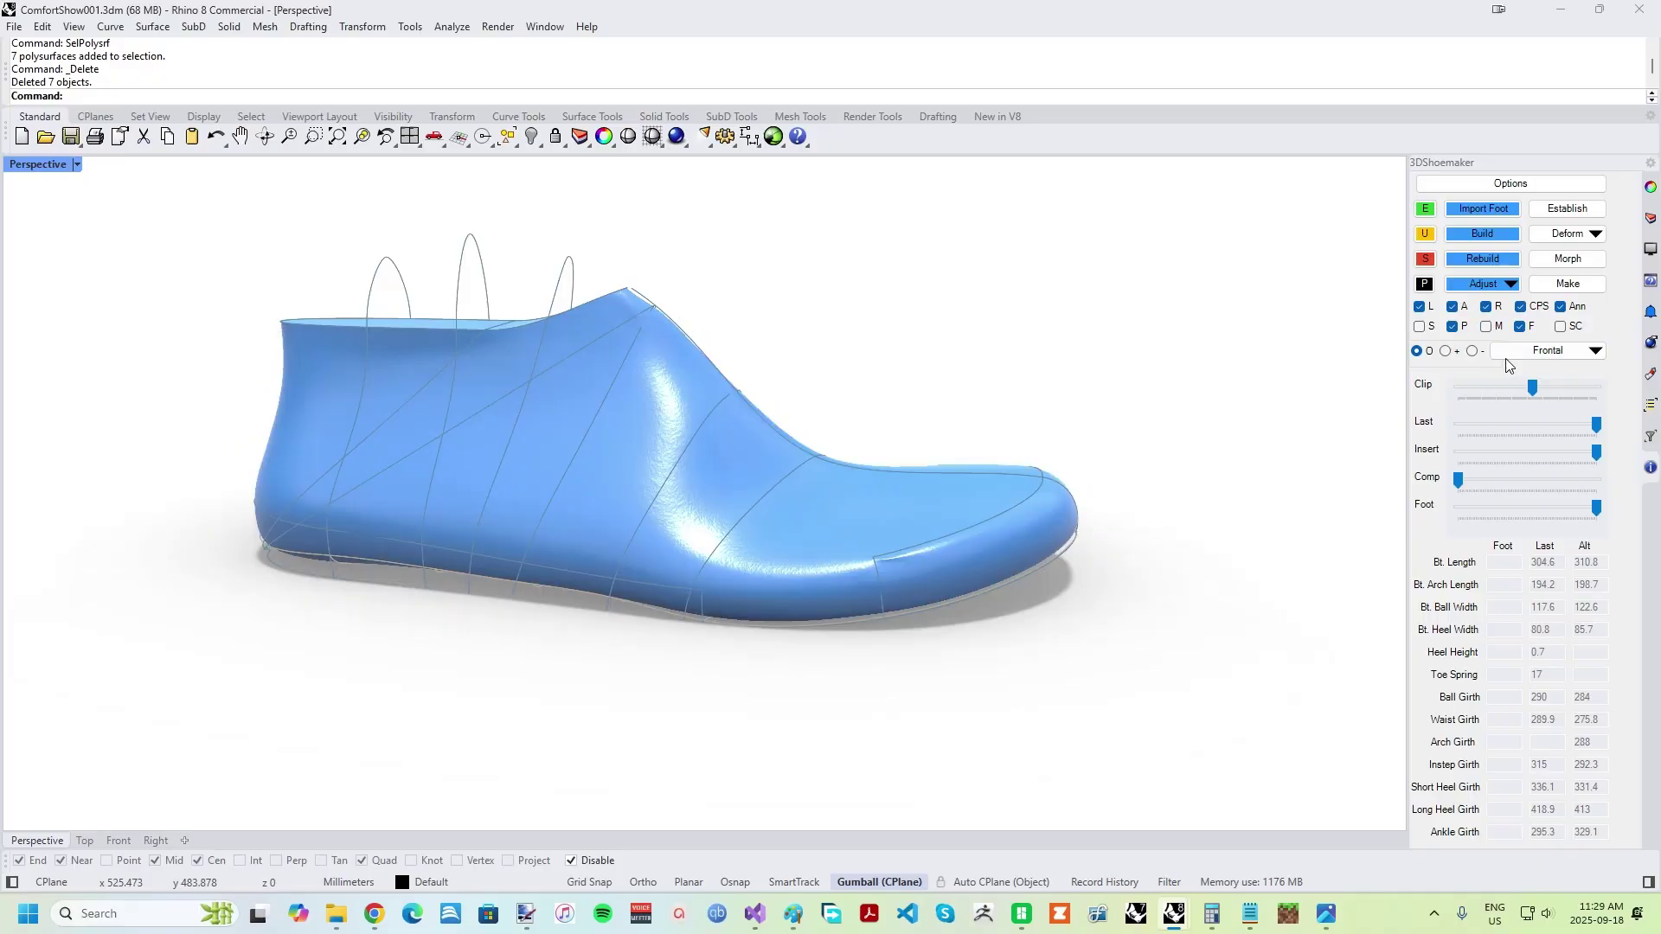
right_drag(1073, 432, 1118, 471)
- Show the upper and sole again in shaded display and orbit the shoe from toe to heel
click(1487, 327)
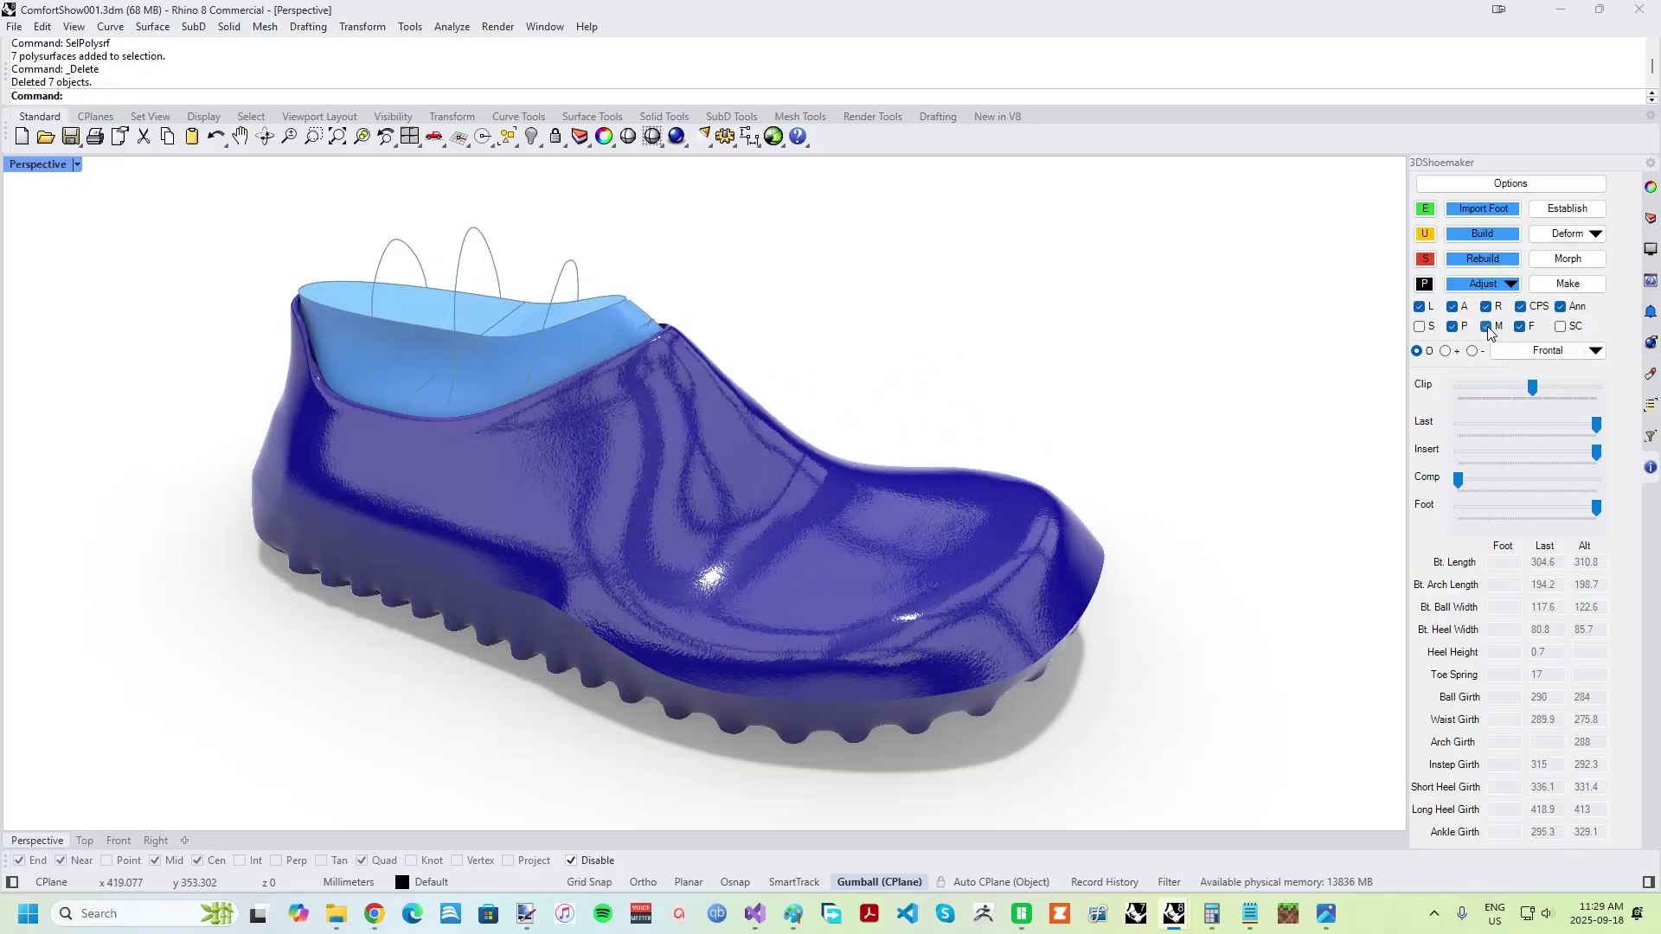
click(654, 137)
right_drag(642, 240, 1133, 255)
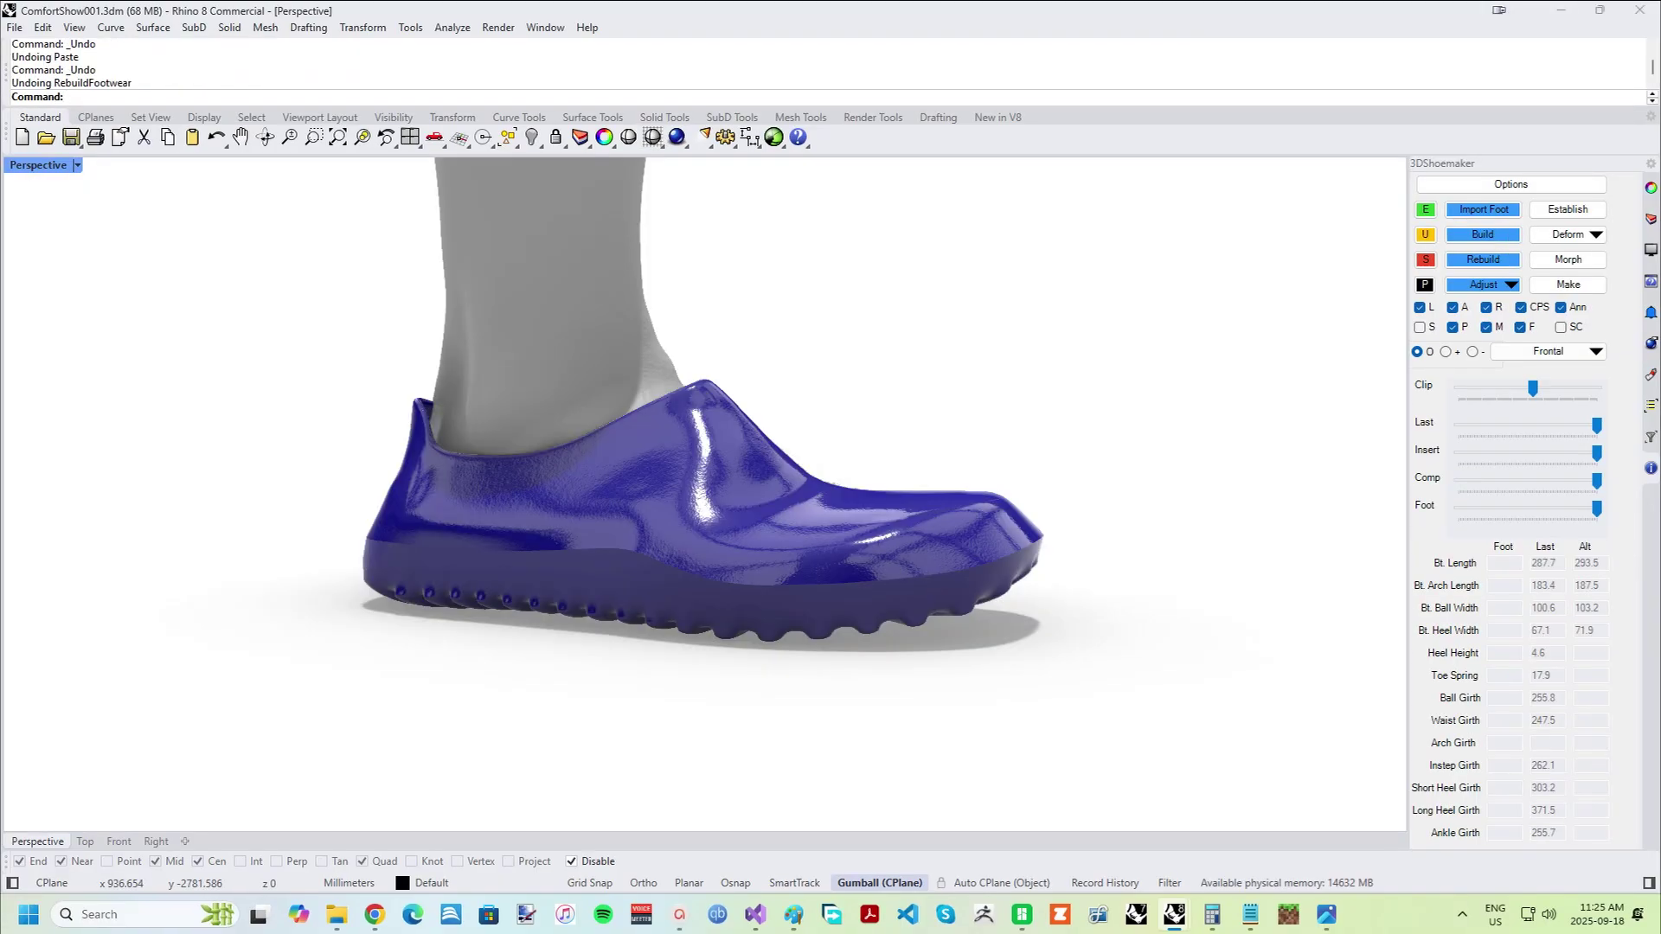